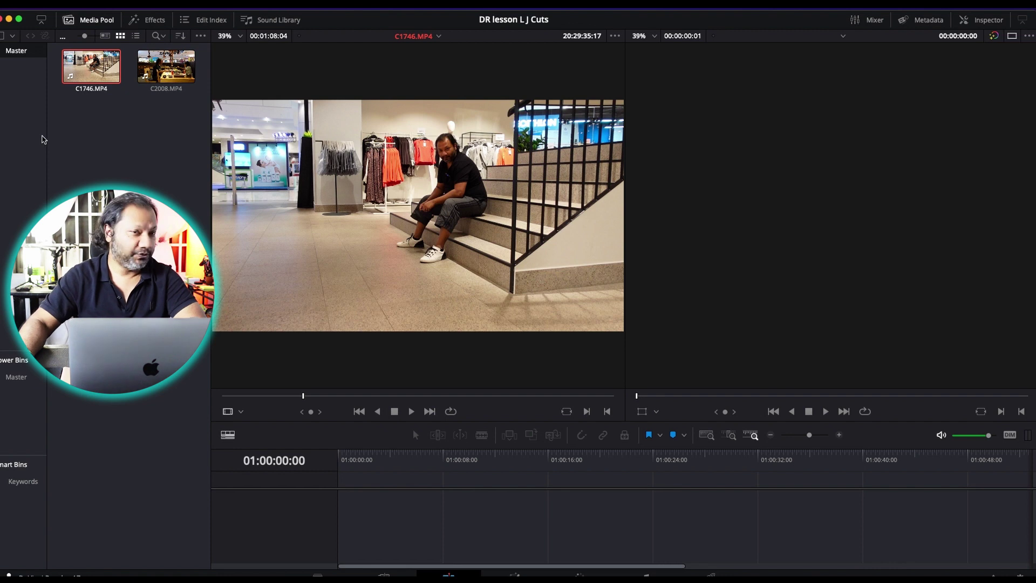
Step: Load the C2008.MP4 clip for preview and enlarge the timeline area by reducing the viewers' height
mouse_move(443, 207)
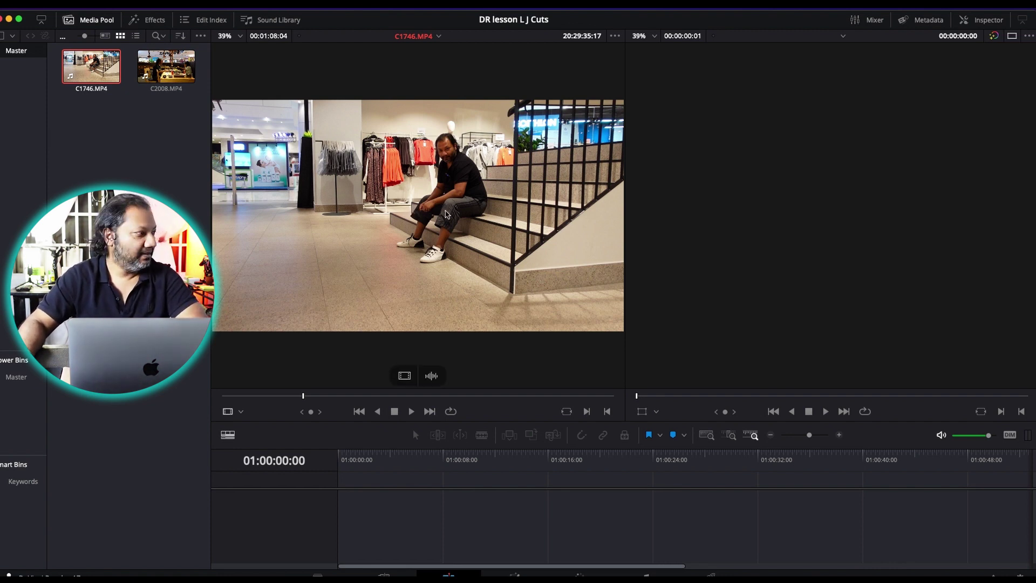
left_click(175, 67)
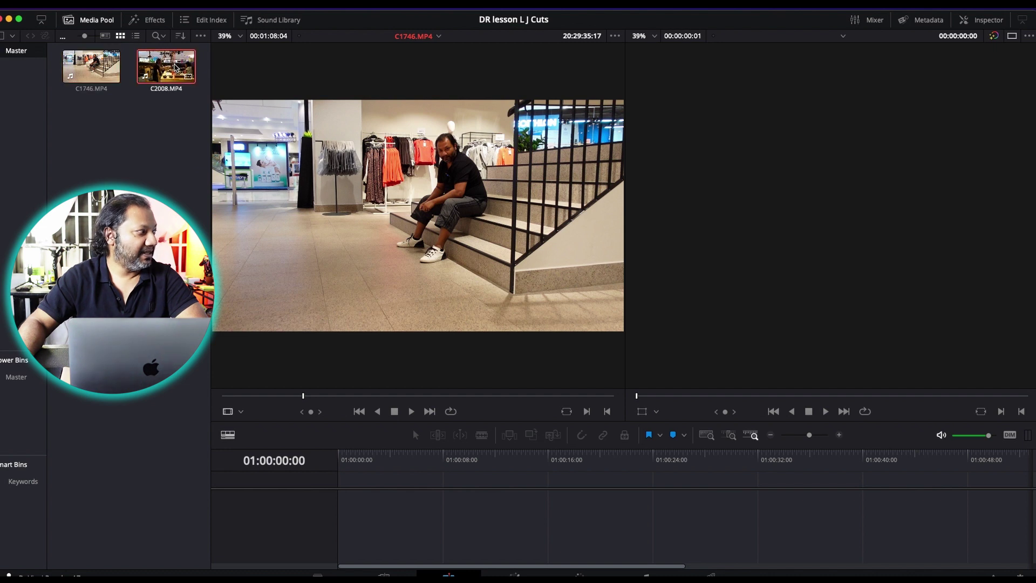
mouse_move(271, 132)
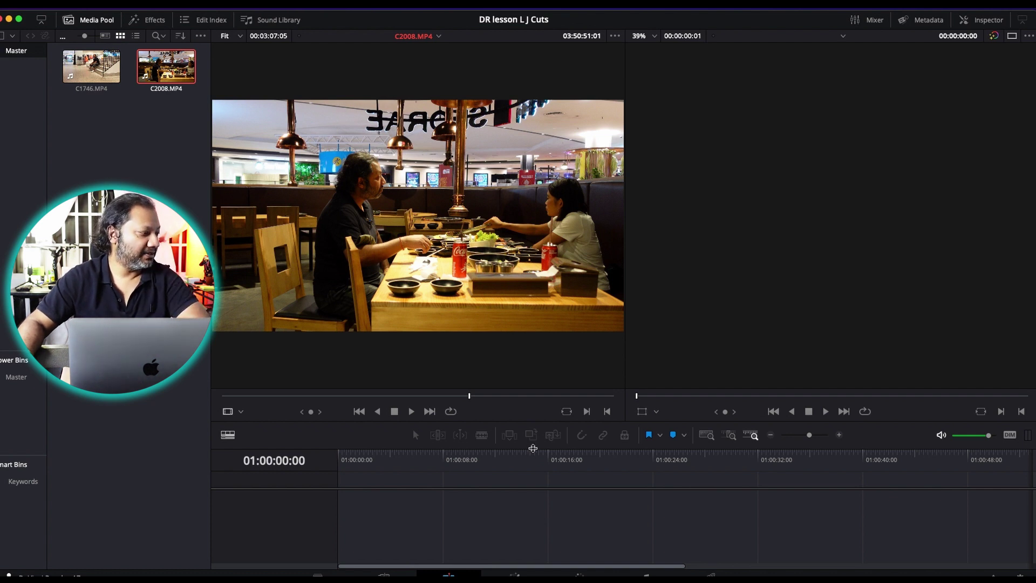
left_click_drag(532, 448, 540, 242)
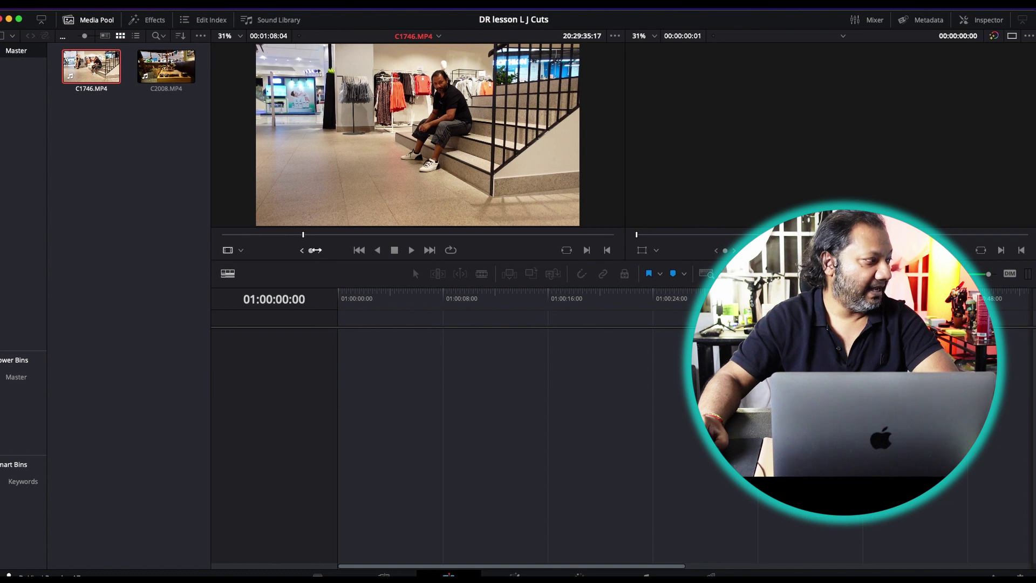
Step: Mark the C1746.MP4 source range from 20:29:36:15 to 20:30:08:09 and insert it into a new timeline
mouse_move(302, 236)
left_mouse_down()
mouse_move(327, 236)
mouse_move(309, 235)
left_mouse_up()
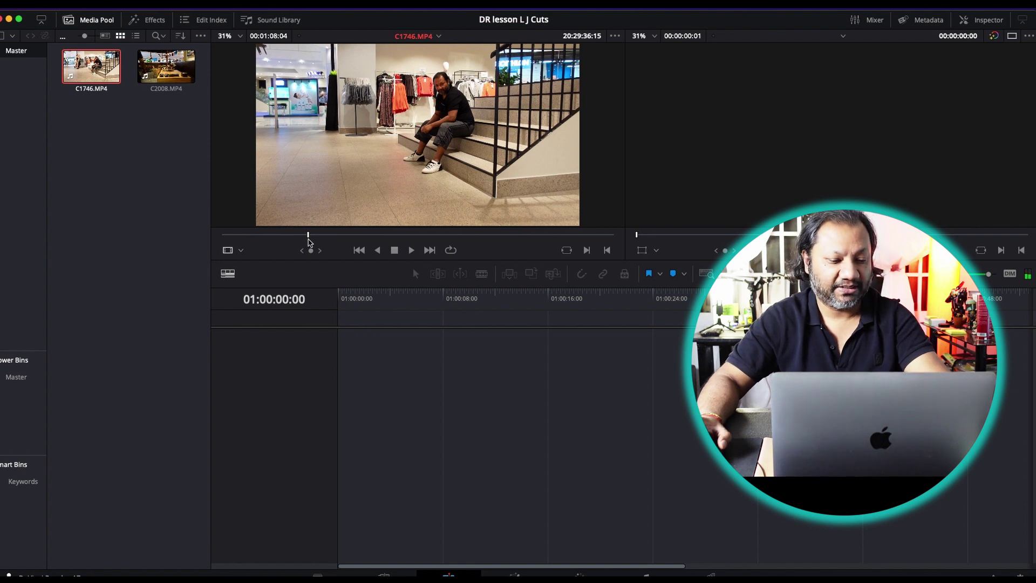
key("i")
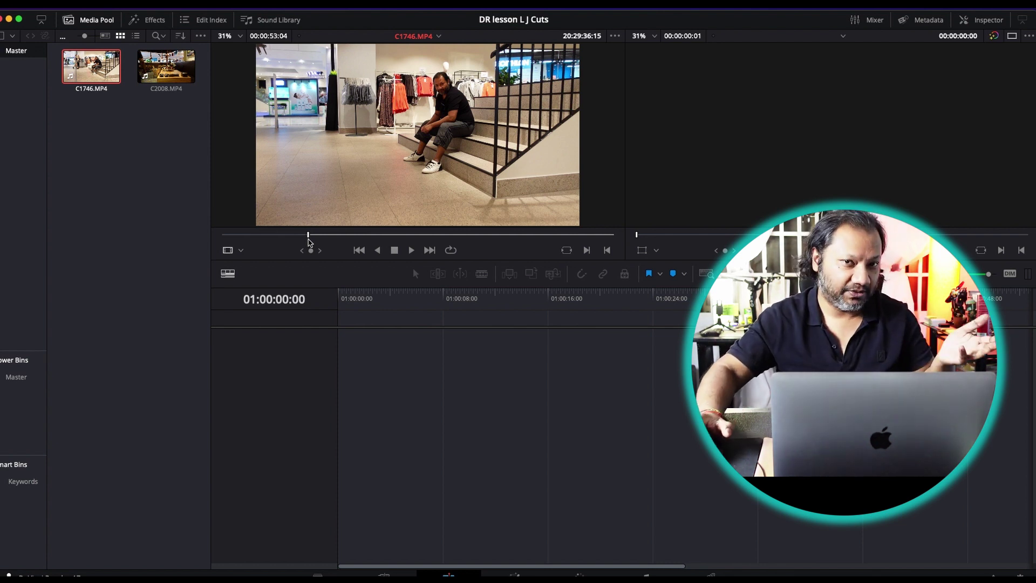
left_click_drag(309, 242, 491, 233)
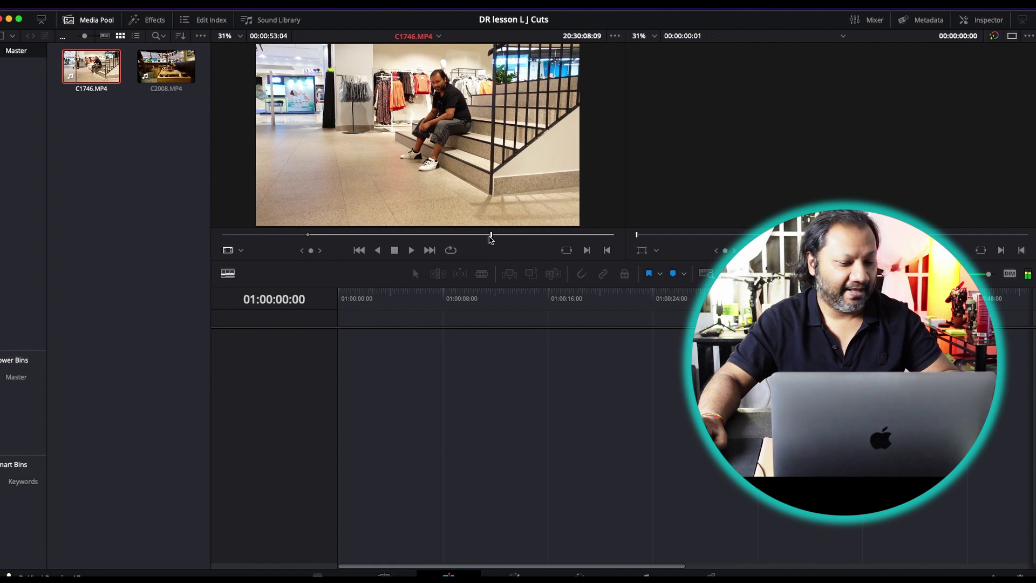
key("o")
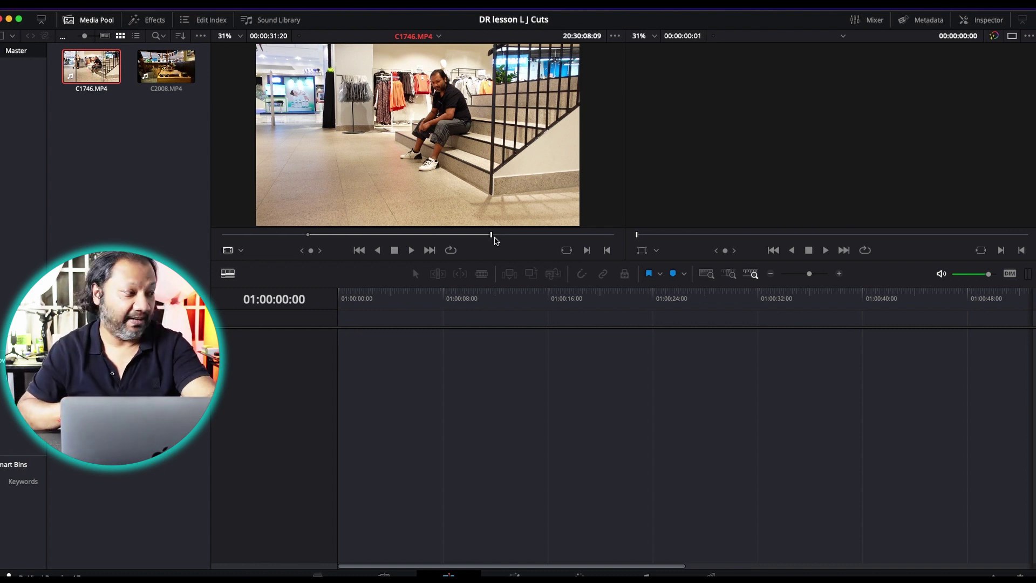
key("F9")
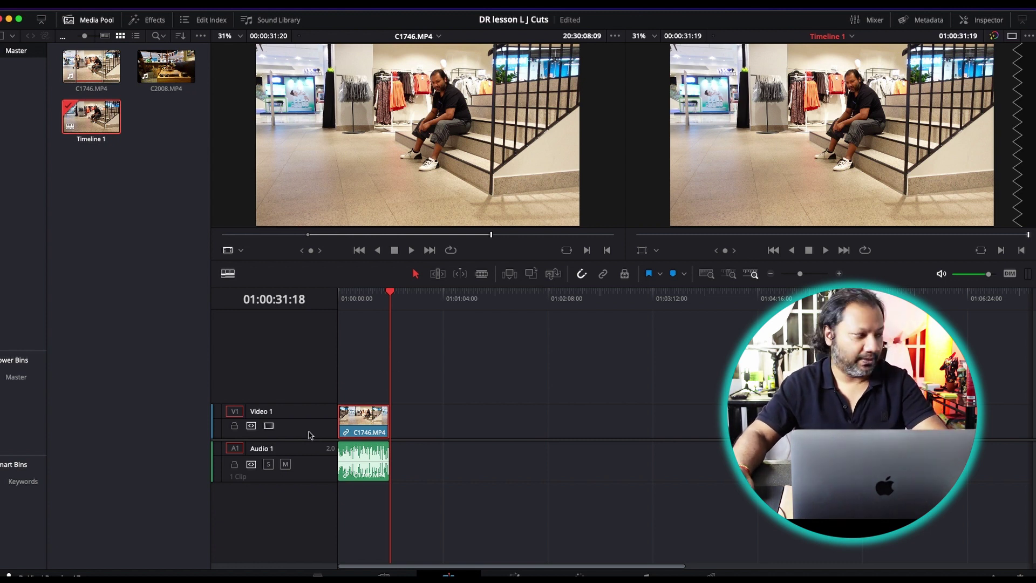
Step: Zoom in on the timeline clip, increase the Video 1 and Audio 1 track heights, and hide the media pool
scroll(418, 451, "up", 2)
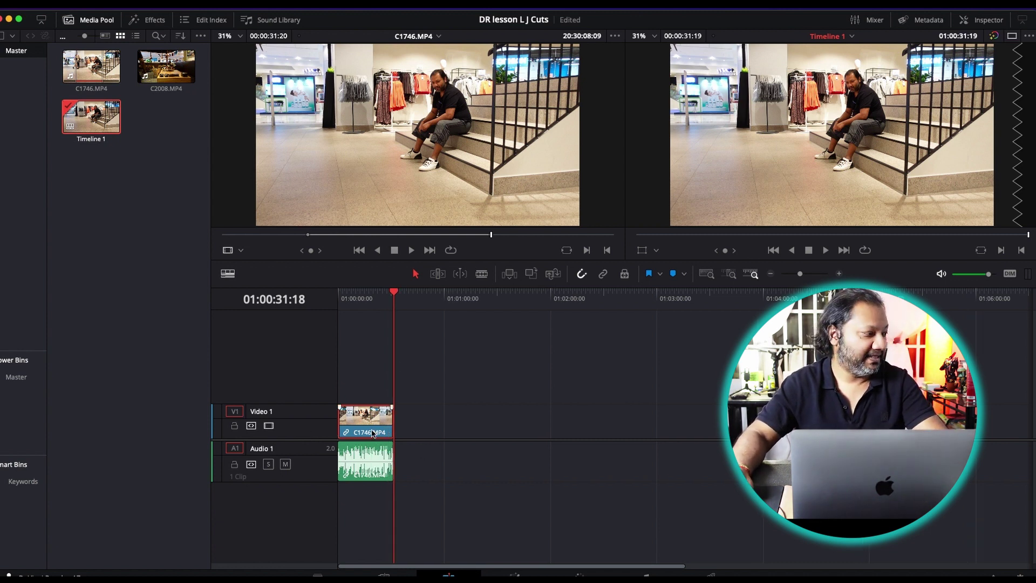
scroll(372, 432, "up", 5)
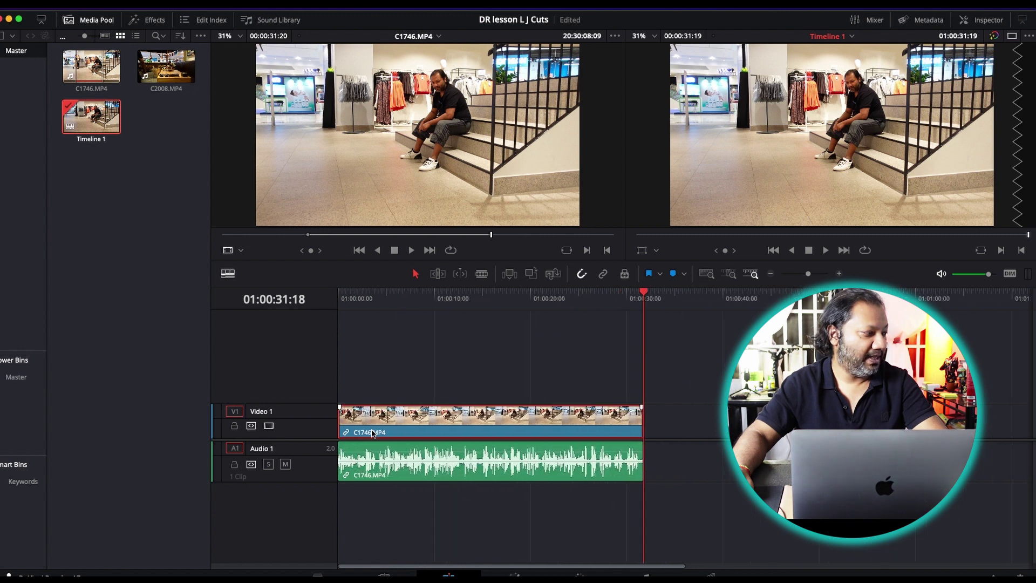
scroll(372, 433, "up", 1)
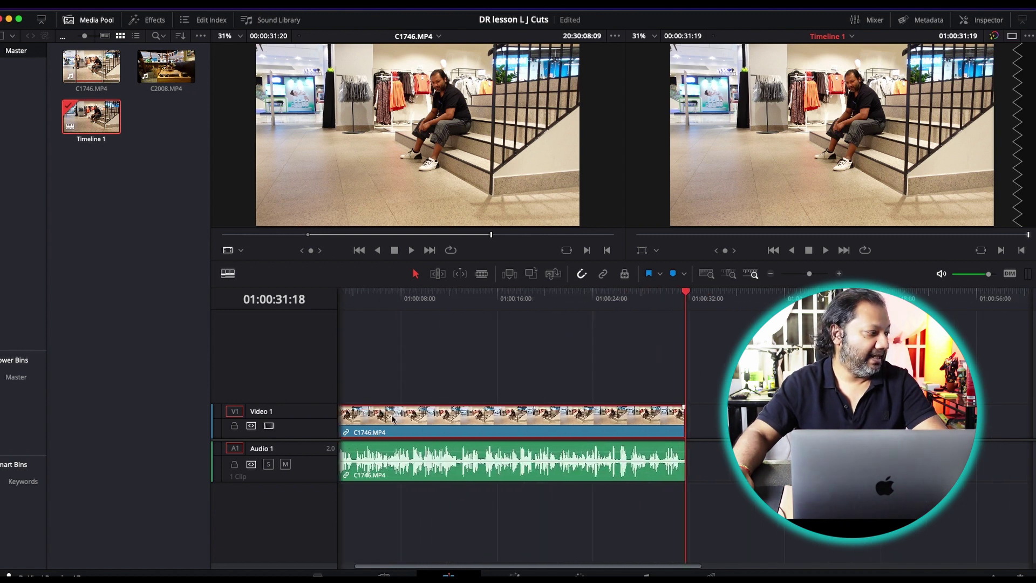
scroll(394, 417, "left", 2)
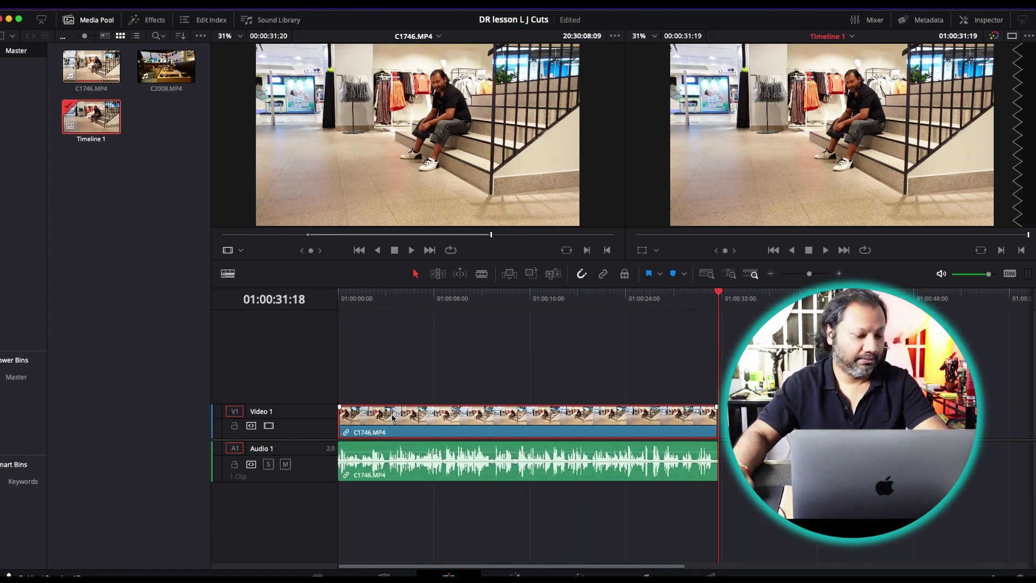
scroll(393, 417, "up", 6)
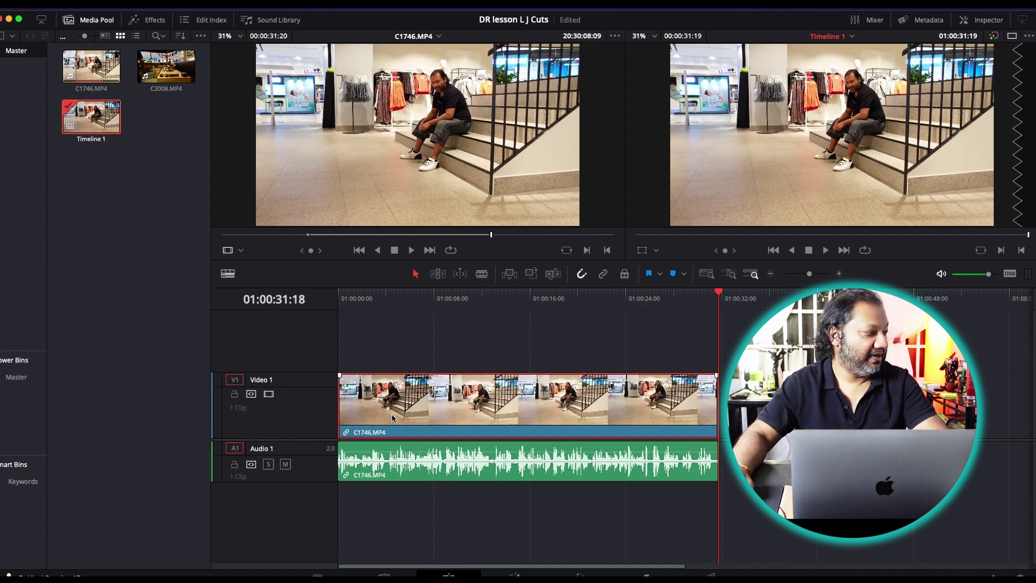
scroll(407, 468, "up", 5)
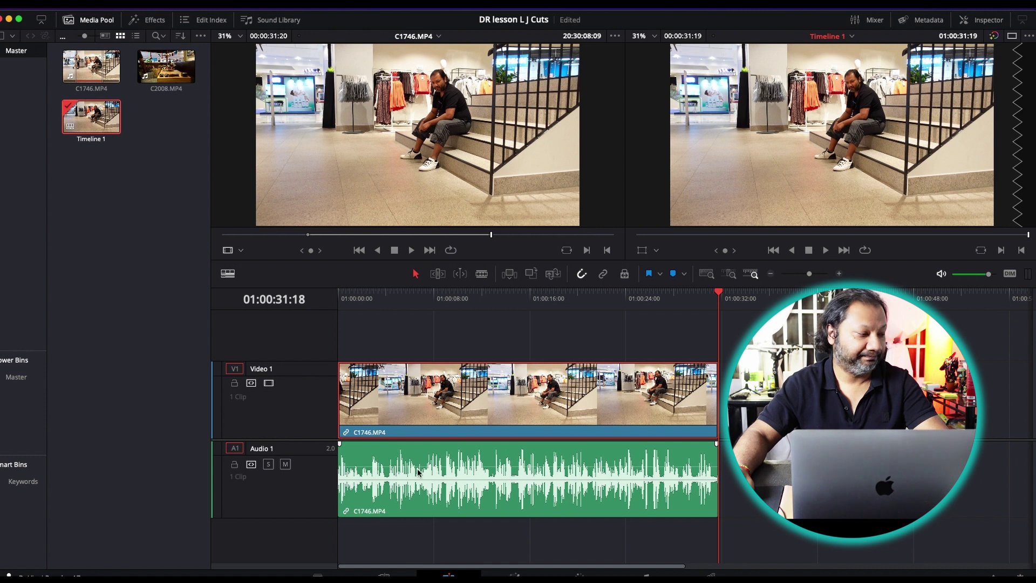
scroll(418, 472, "up", 2)
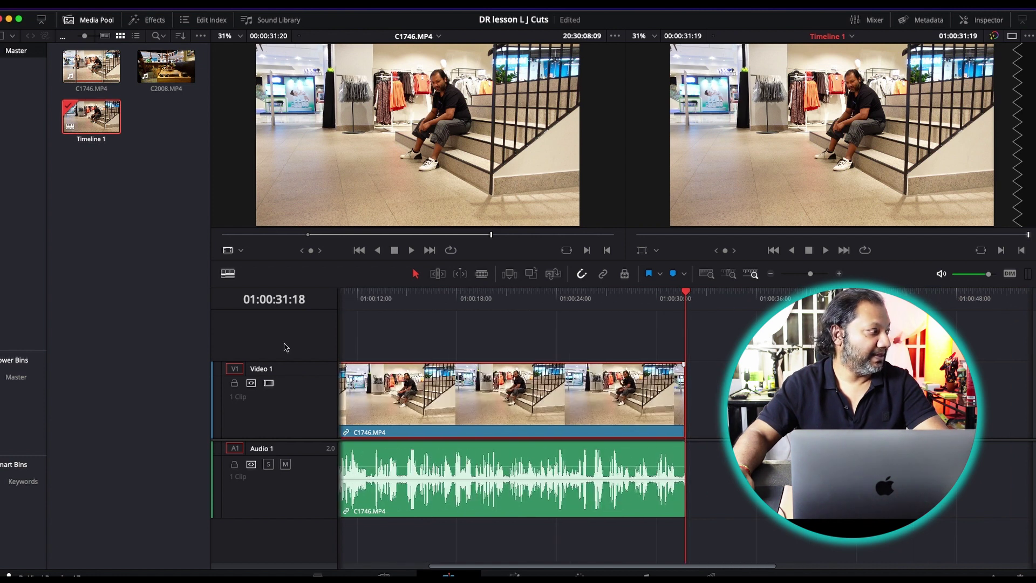
left_click(90, 21)
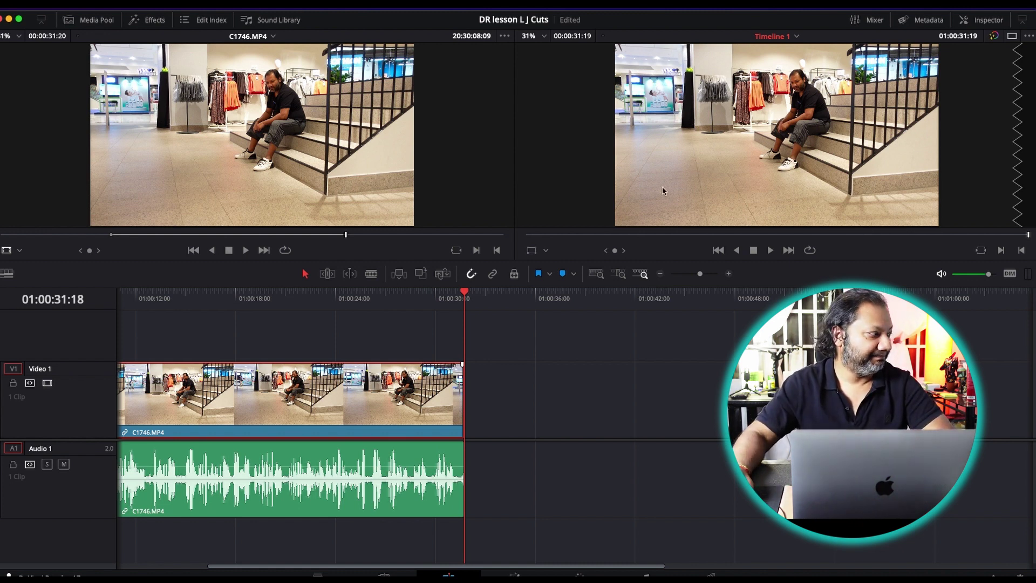
Step: Place the playhead at 01:00:27:02 and shift the linked C1746.MP4 video and audio about 16 seconds forward on the timeline
left_click(278, 296)
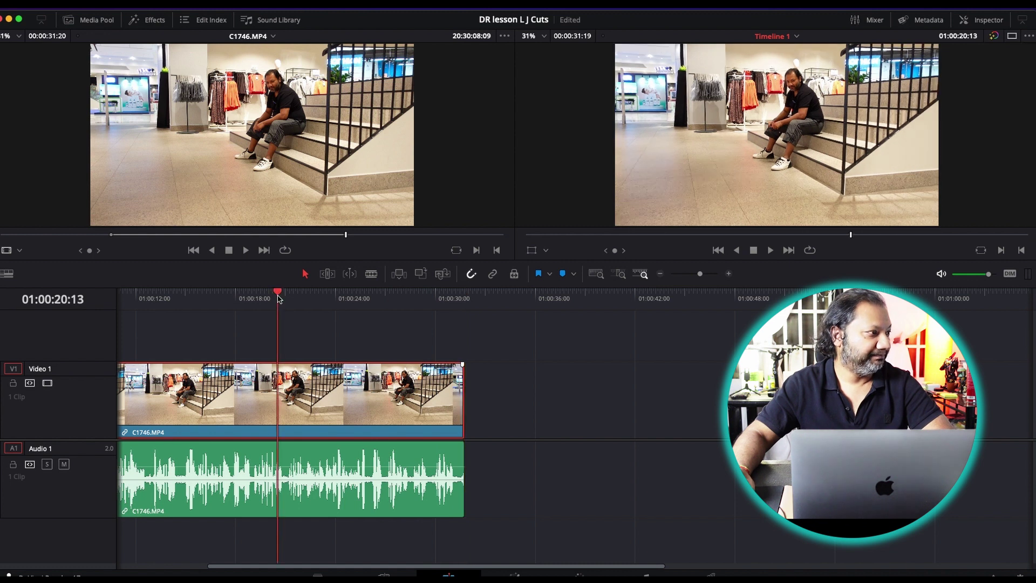
left_click_drag(278, 298, 386, 307)
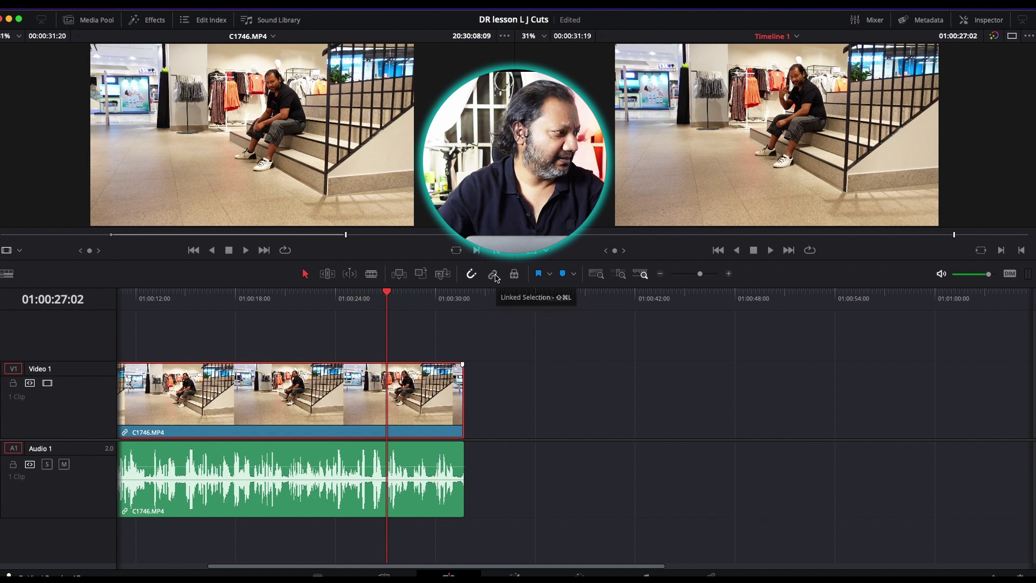
left_click(503, 348)
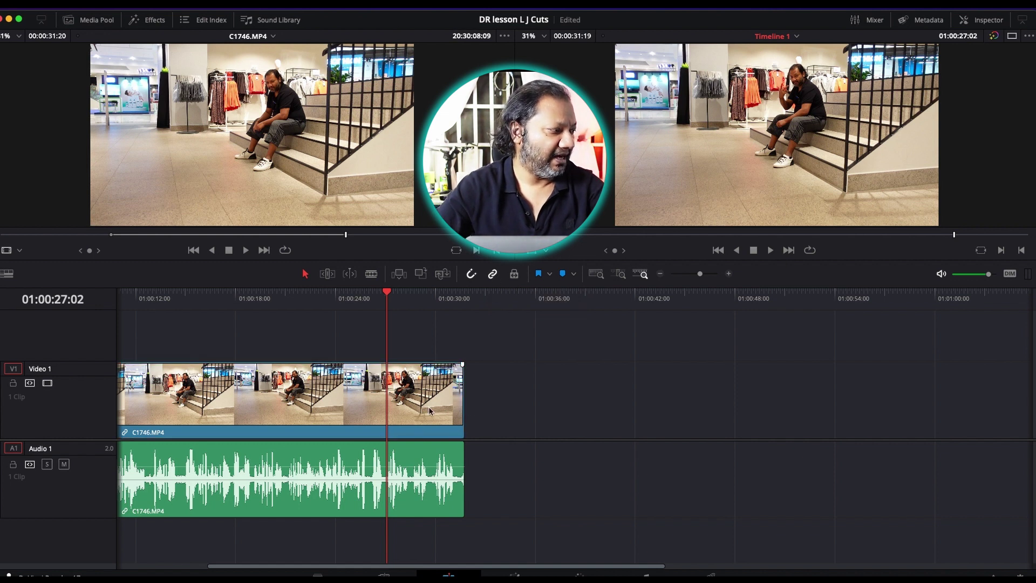
left_click_drag(429, 405, 698, 411)
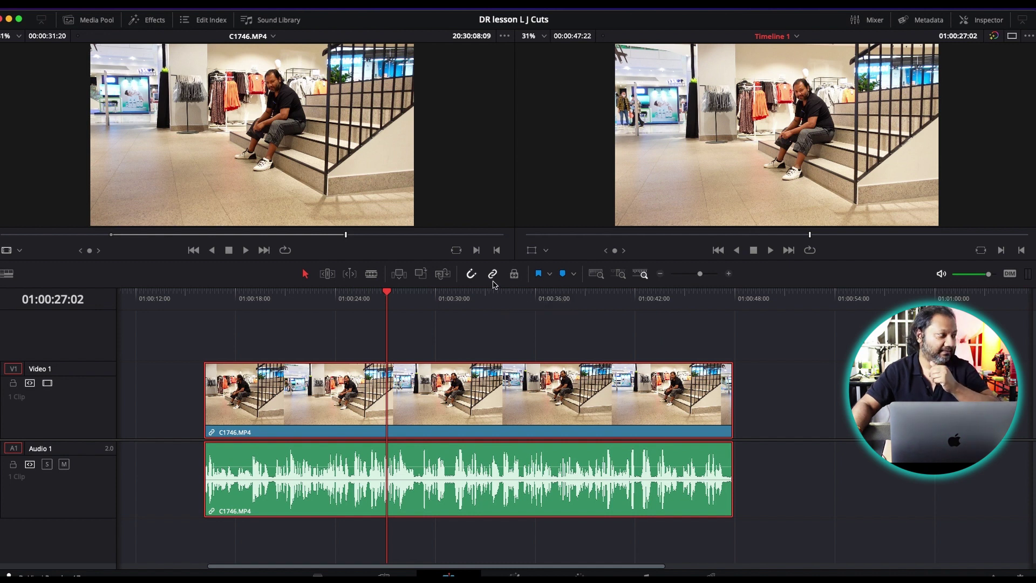
Step: Turn off linked selection, shift only the video part of the clip by 05:14, and undo that shift
left_click(493, 274)
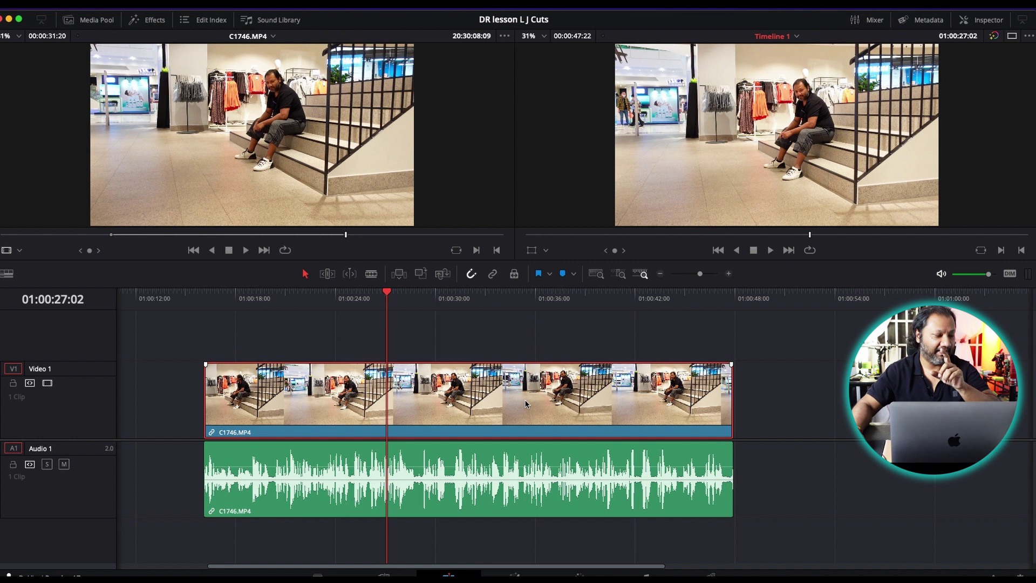
left_click(527, 474)
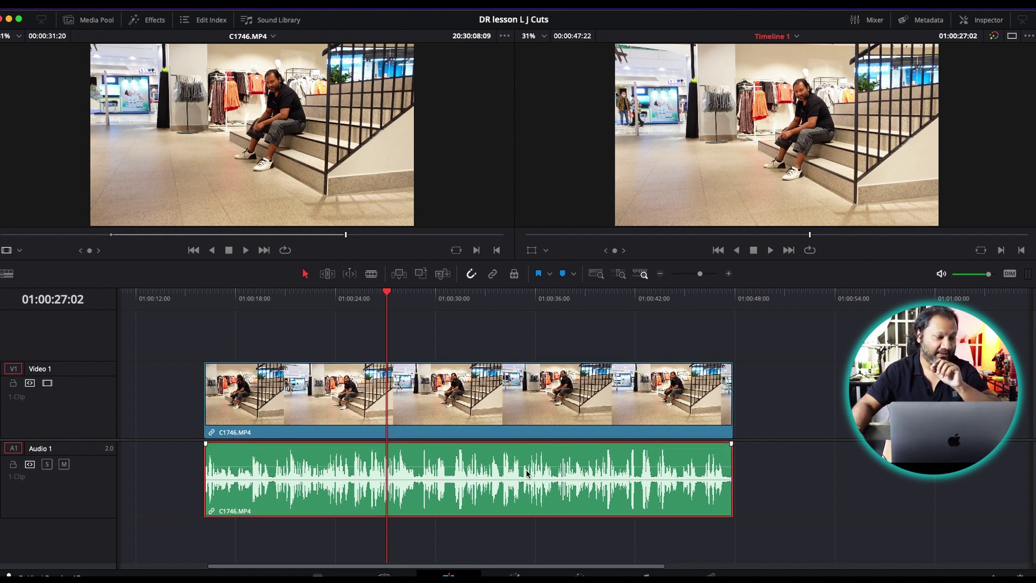
left_click(508, 385)
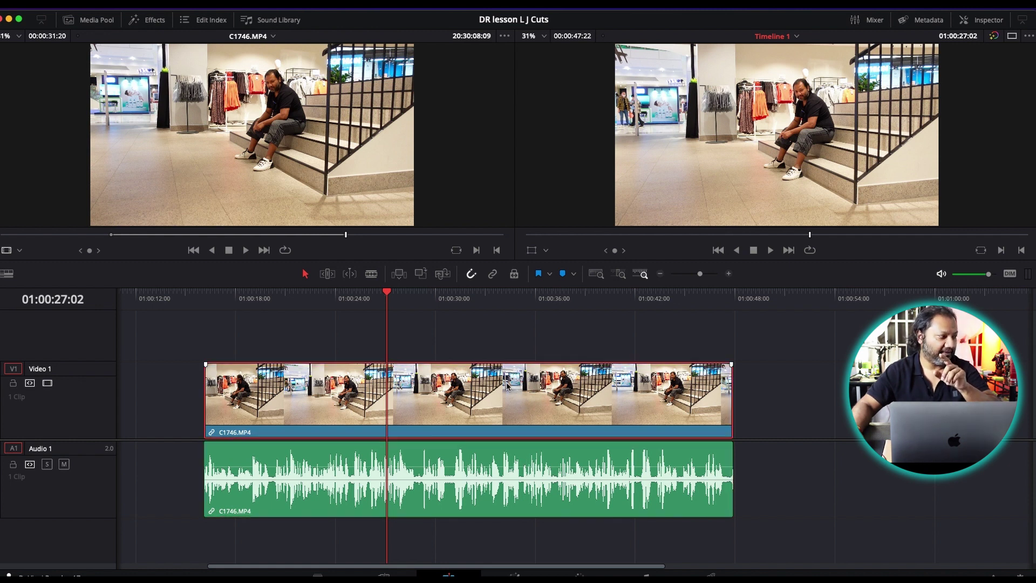
left_click_drag(509, 386, 597, 382)
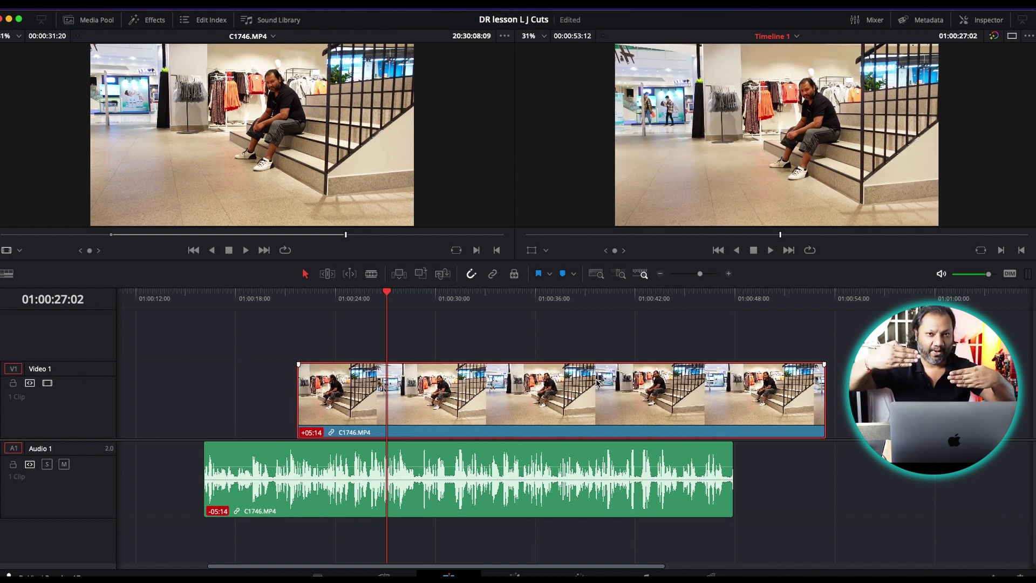
key("super+z")
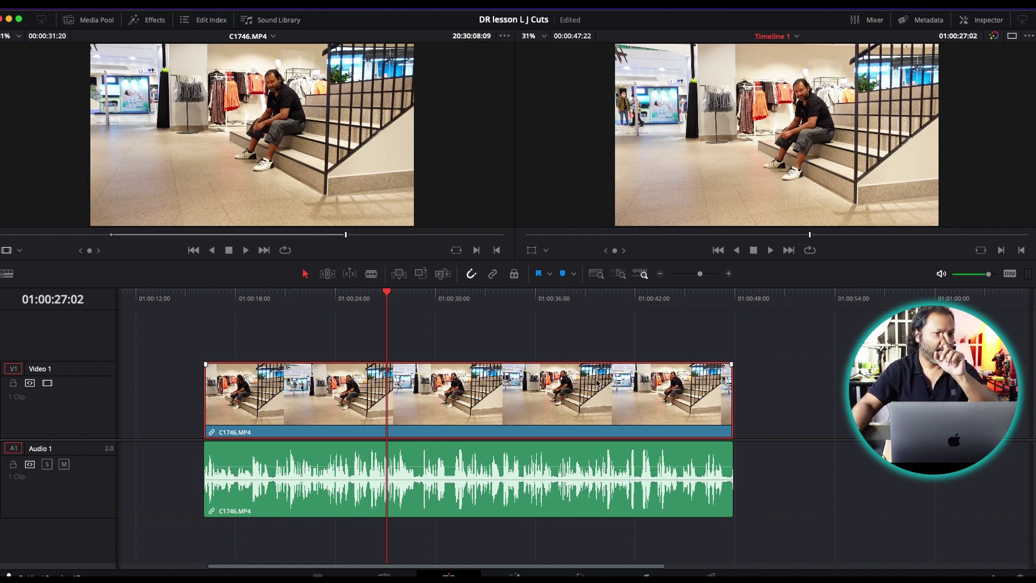
Step: Turn linked selection on and move the C1746.MP4 video and audio together back to the start of the timeline
left_click(492, 274)
left_click(542, 414)
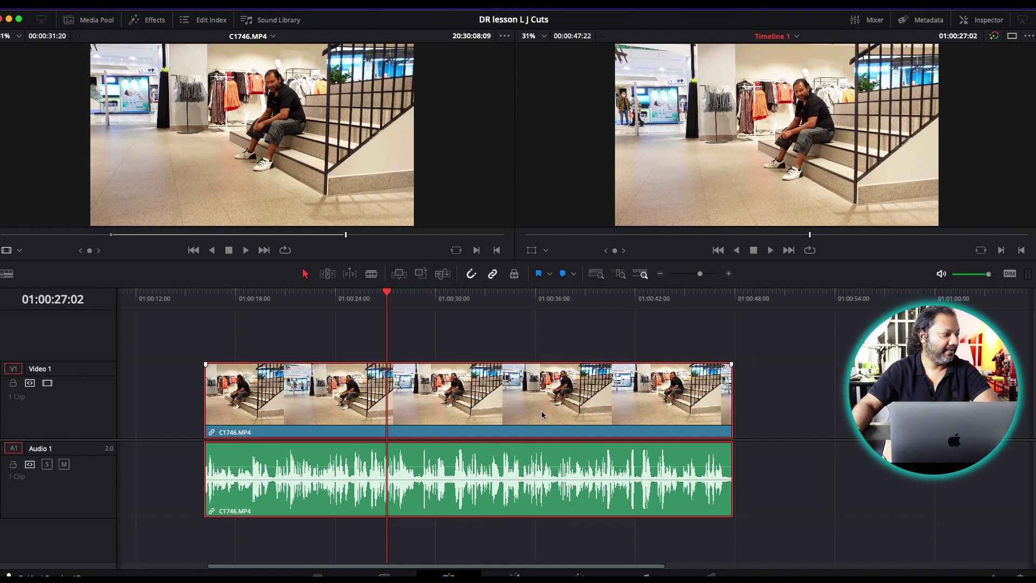
scroll(542, 414, "left", 5)
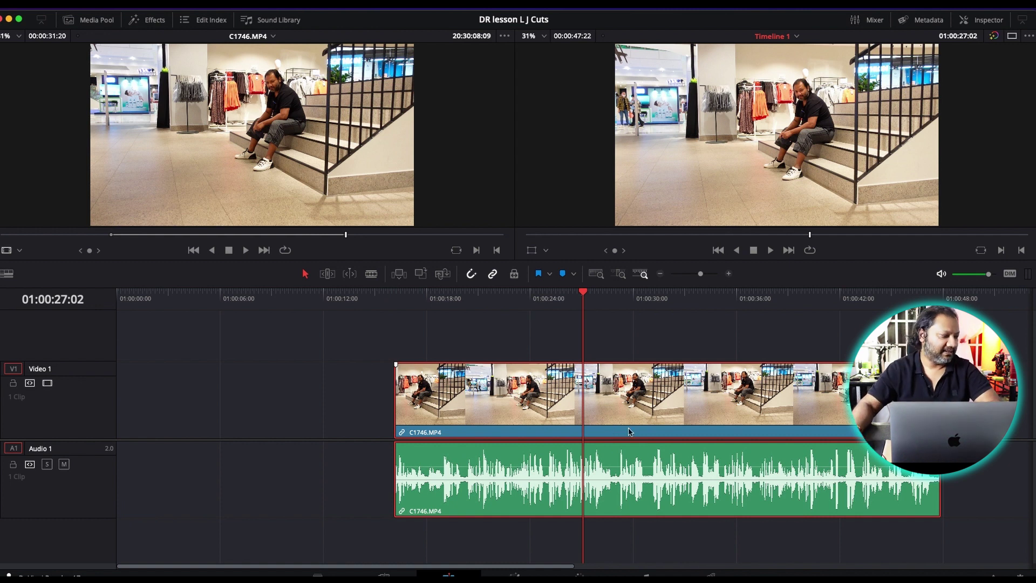
left_click_drag(725, 408, 455, 421)
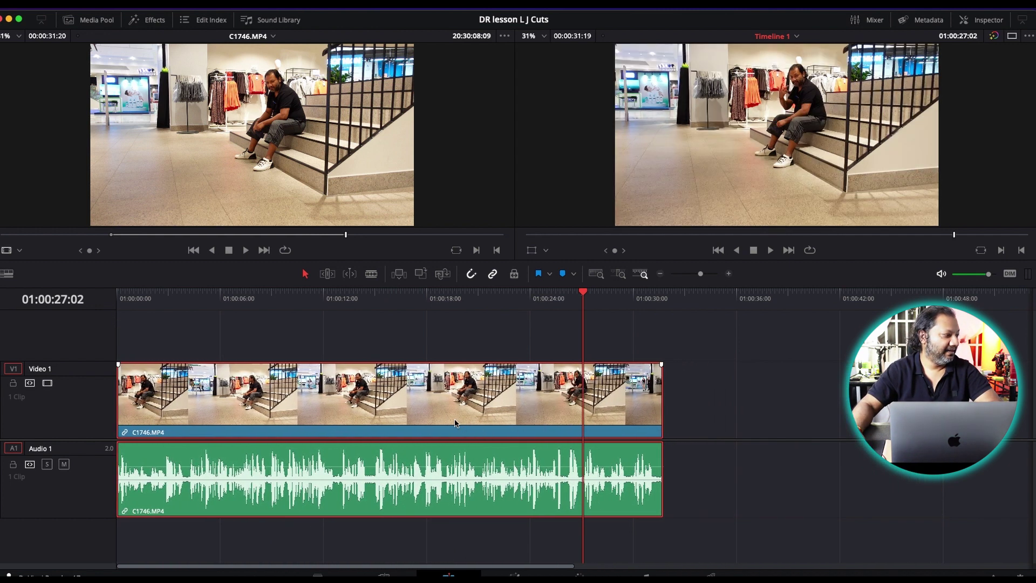
Step: Show the media pool, load C2008.MP4 in the source viewer, and mark an In point at 03:50:57:08
left_click(687, 276)
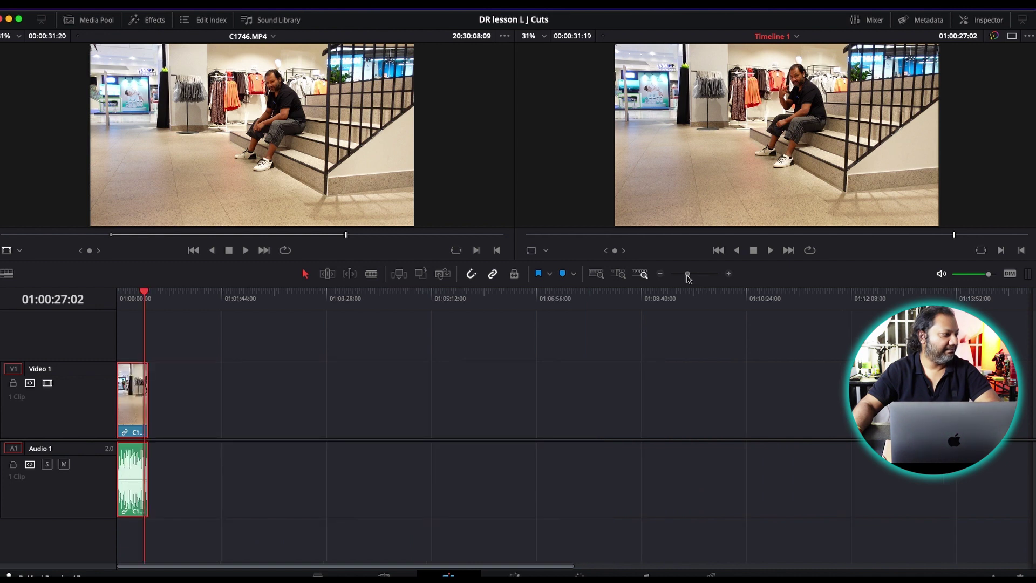
left_click(91, 20)
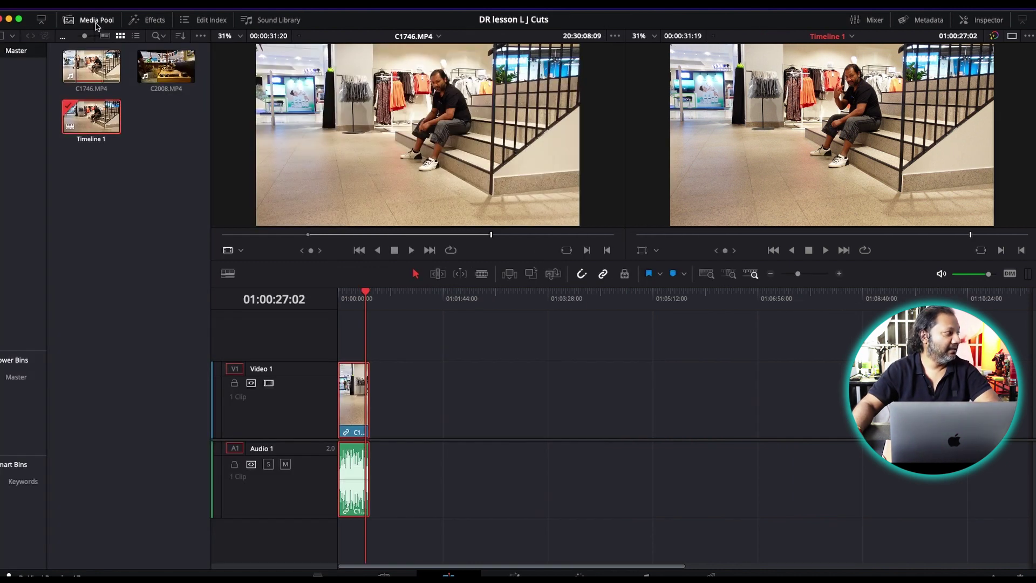
double_click(174, 64)
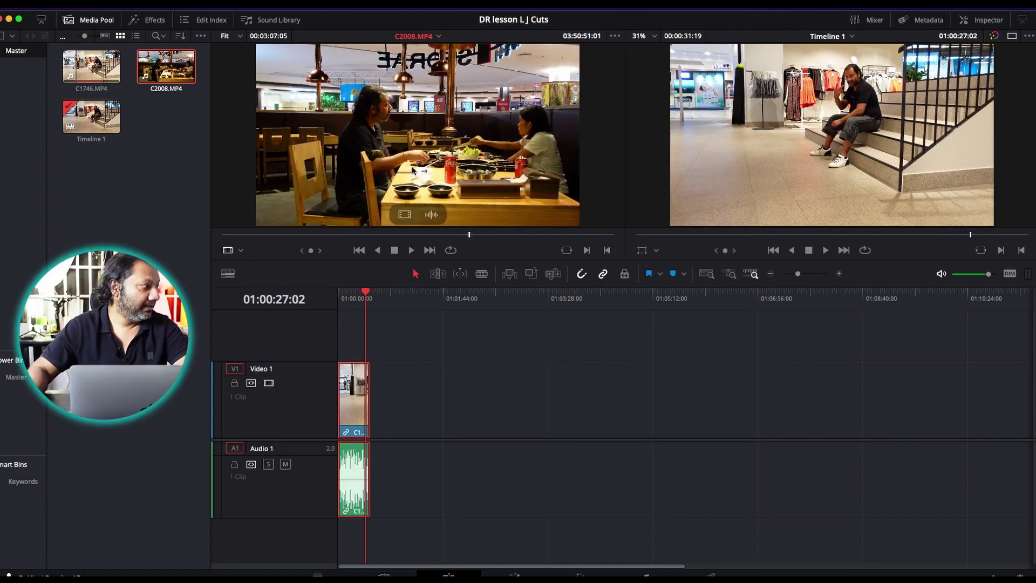
left_click(397, 235)
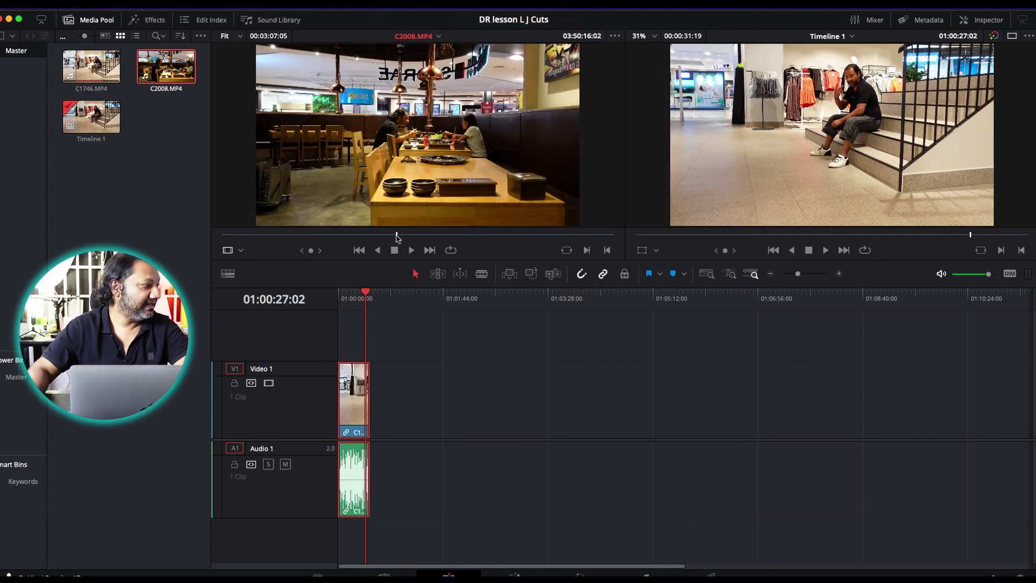
left_click_drag(396, 235, 484, 237)
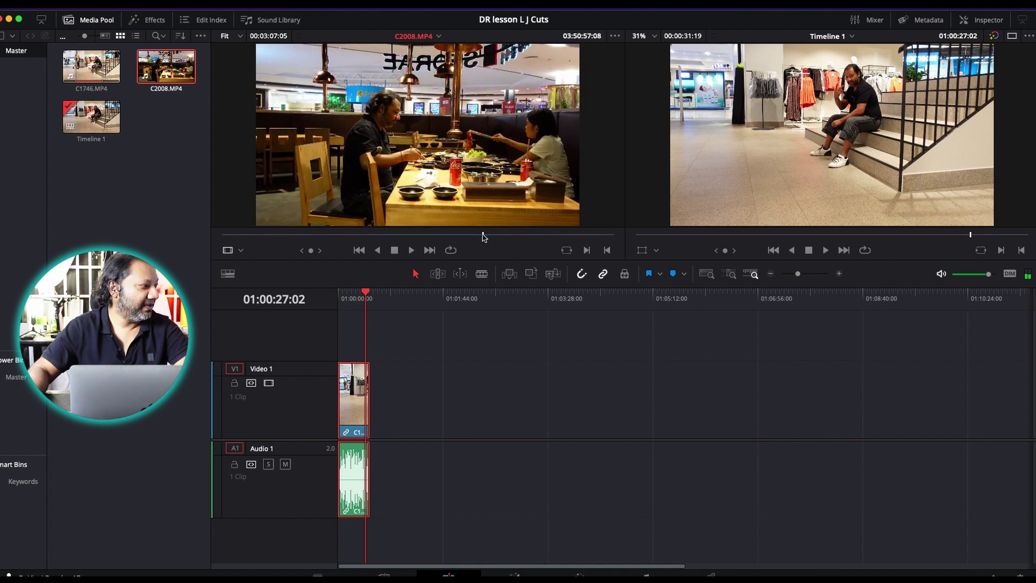
key("i")
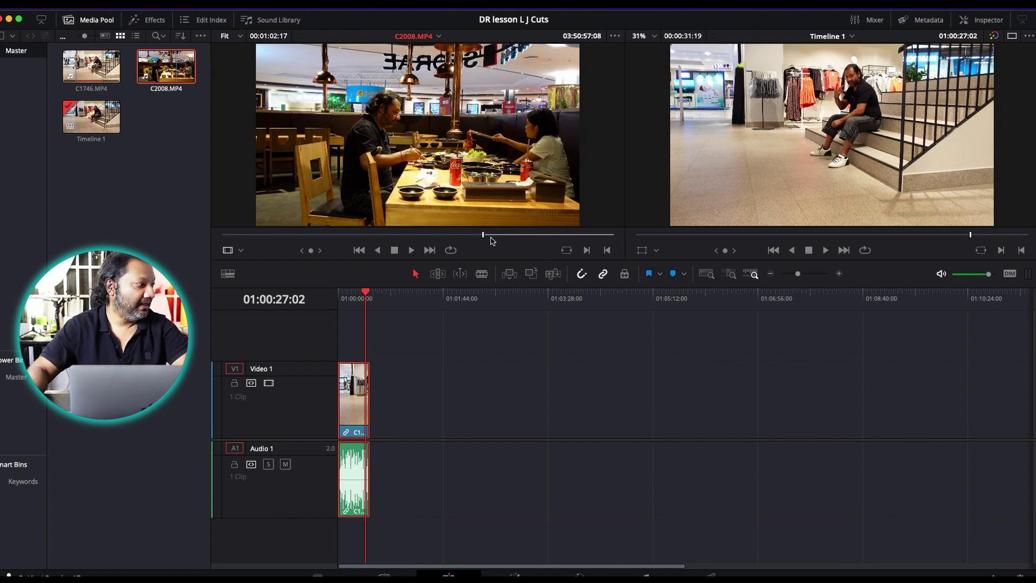
Step: Mark the Out point of C2008.MP4 at 03:51:12:18 and append the marked range to the end of the timeline
left_click_drag(492, 237, 516, 237)
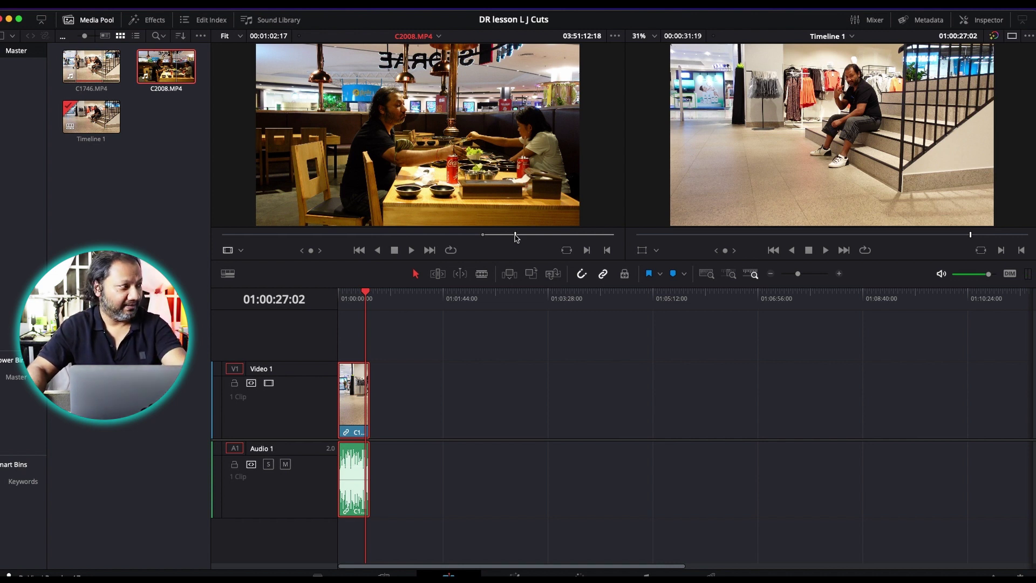
key("o")
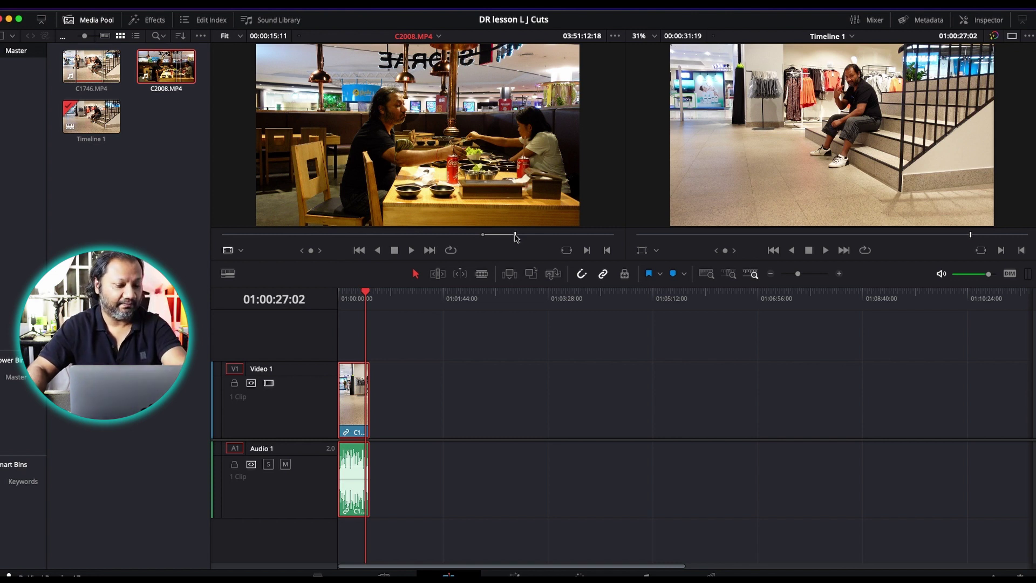
key("shift+F12")
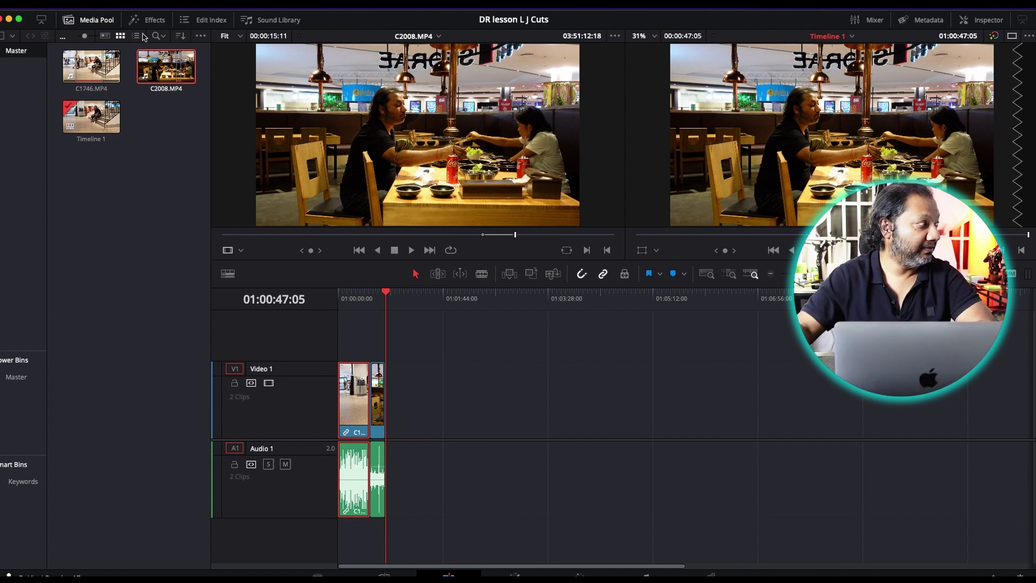
Step: Hide the media pool and bring the cut between C1746.MP4 and C2008.MP4 into close view on the timeline
left_click(104, 24)
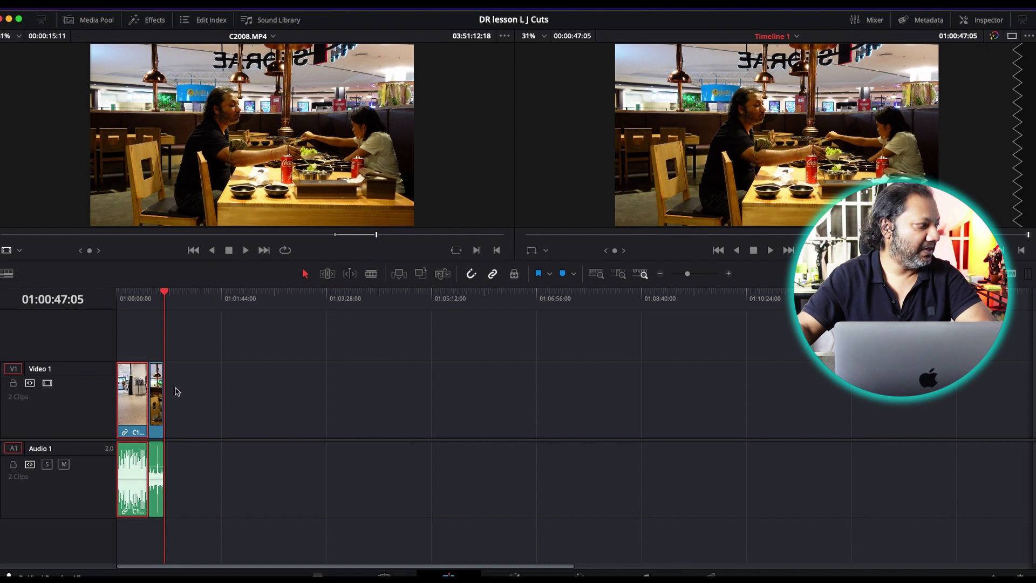
scroll(175, 391, "up", 8)
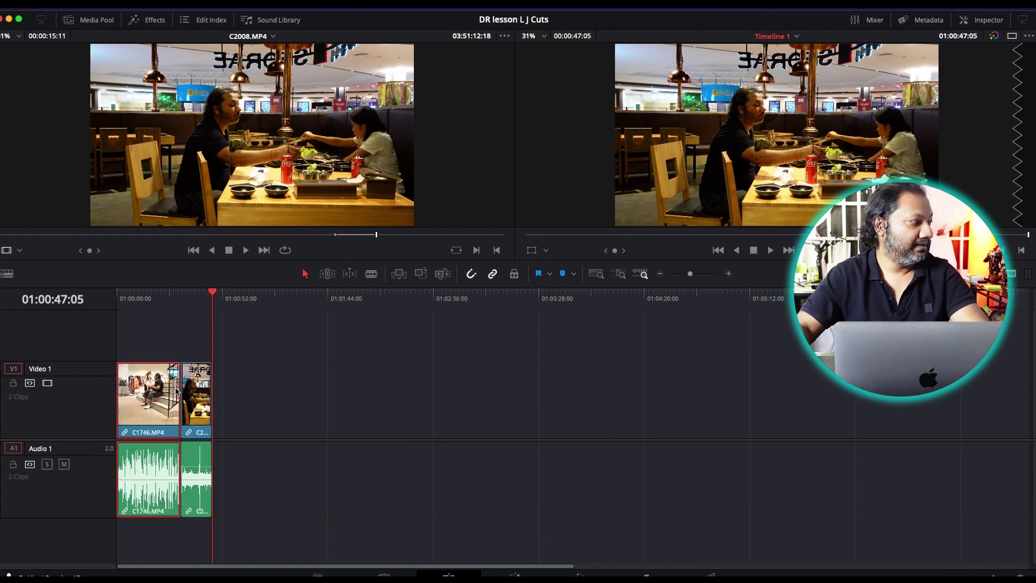
scroll(211, 385, "down", 2)
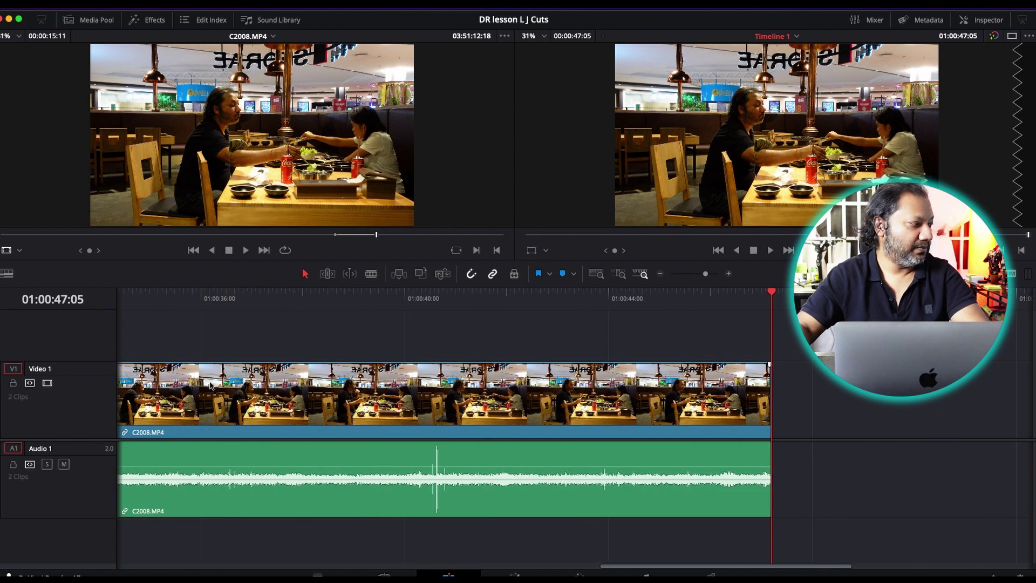
scroll(210, 385, "left", 10)
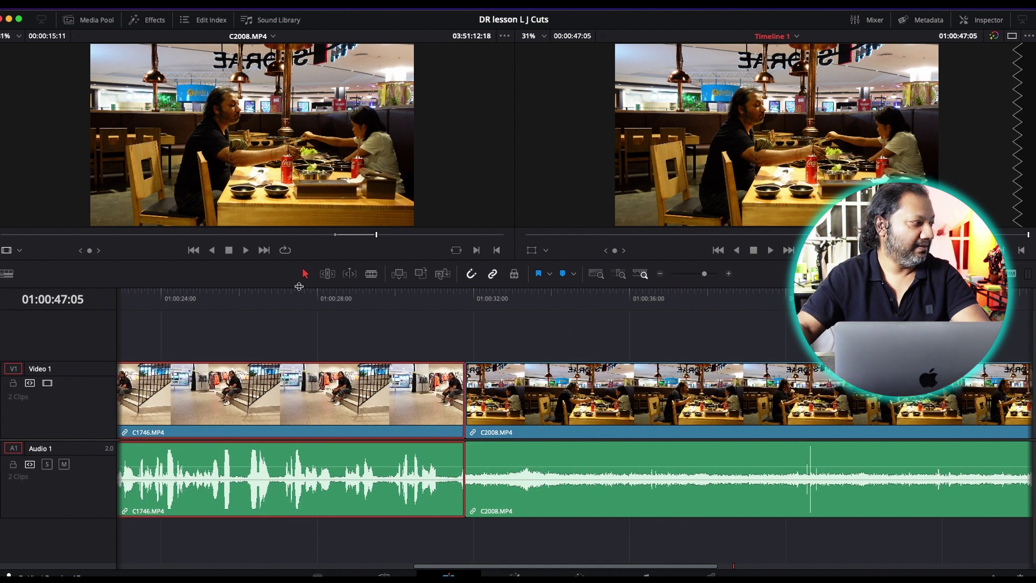
Step: Preview frames of both clips around their cut and park the playhead ten frames before it, at 01:00:31:09
left_click(394, 298)
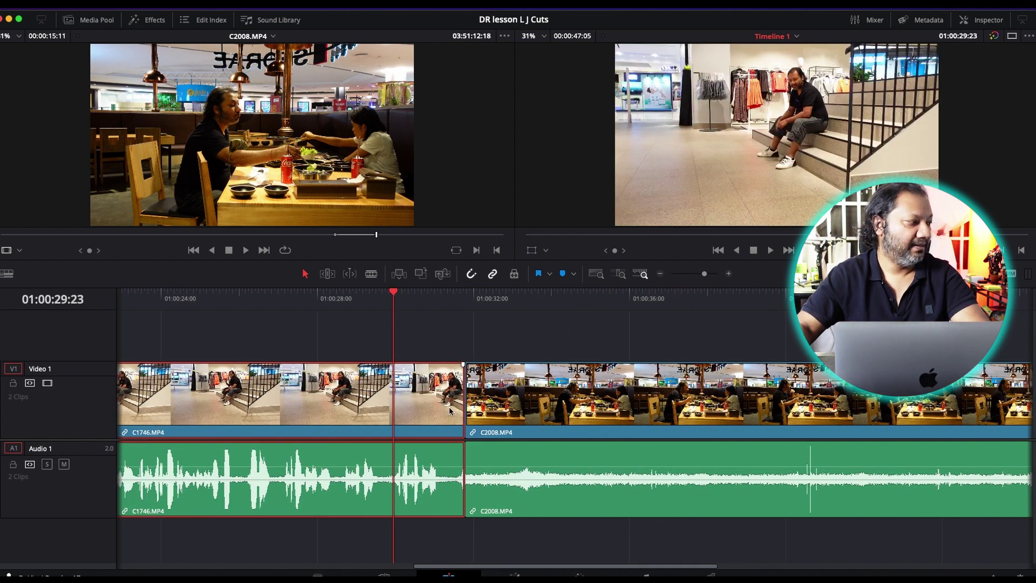
left_click(625, 309)
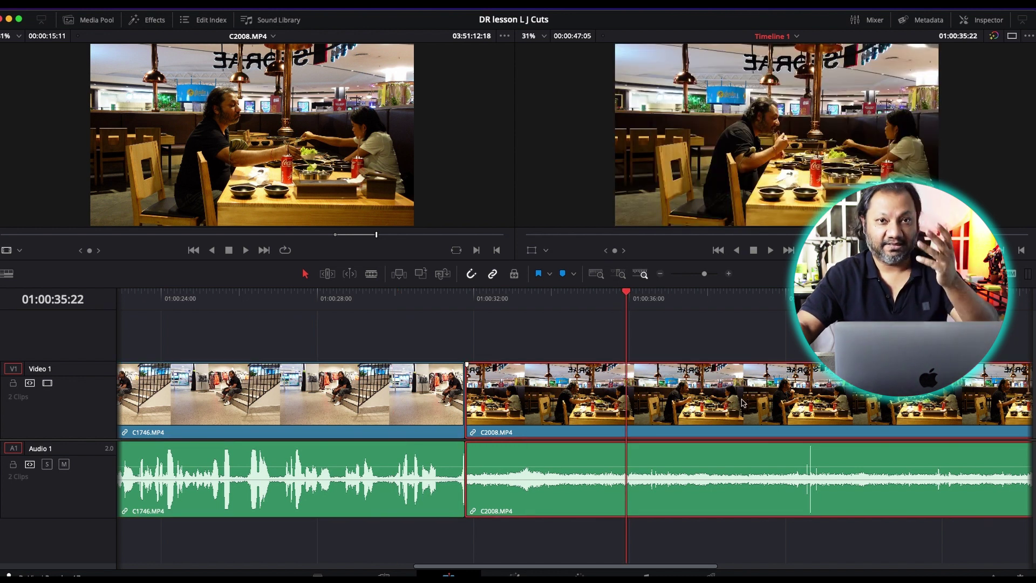
left_click(463, 297)
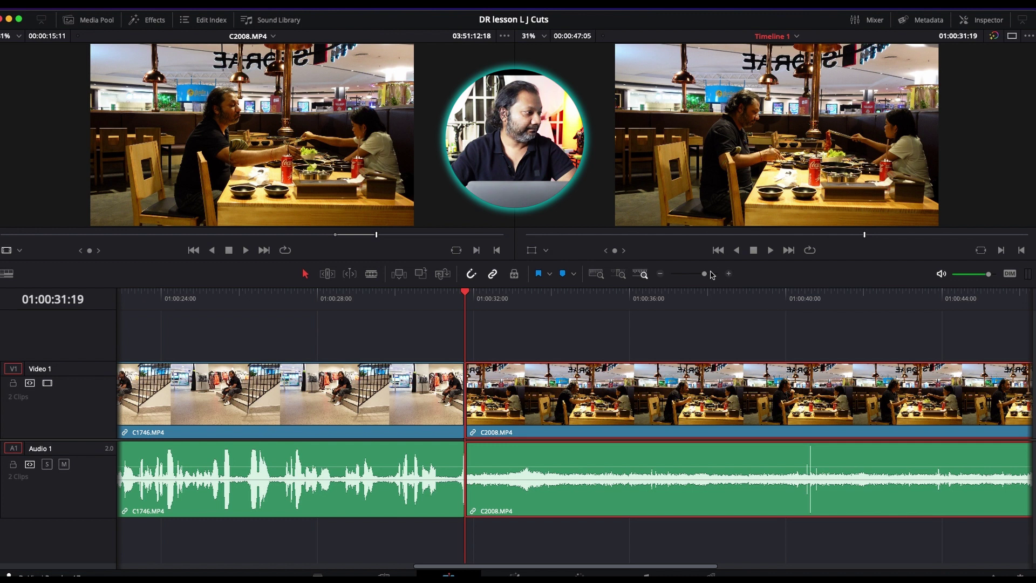
left_click_drag(704, 277, 710, 278)
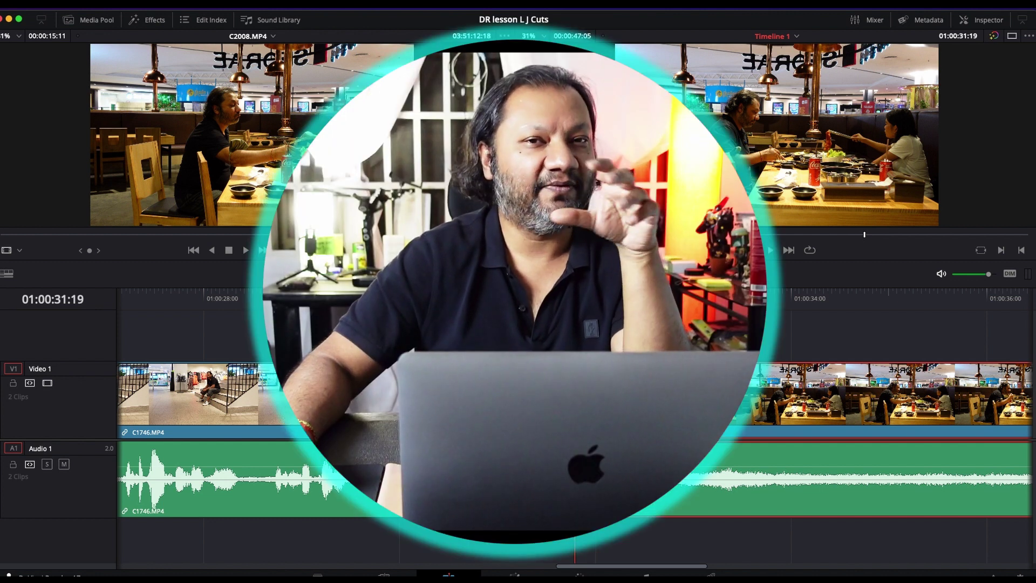
key("Left")
key("Left")
key("Left")
key("Left")
key("Left")
key("Left")
key("Left")
key("Left")
key("Left")
key("Left")
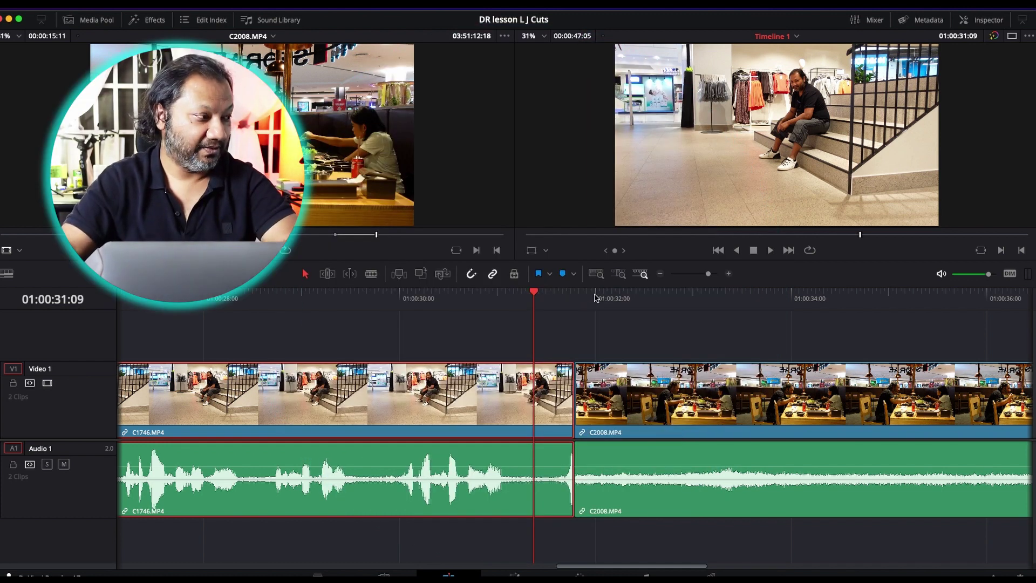
Step: Turn linked selection off, try to shift only the audio cut between the clips about one second later, and undo it
left_click(632, 339)
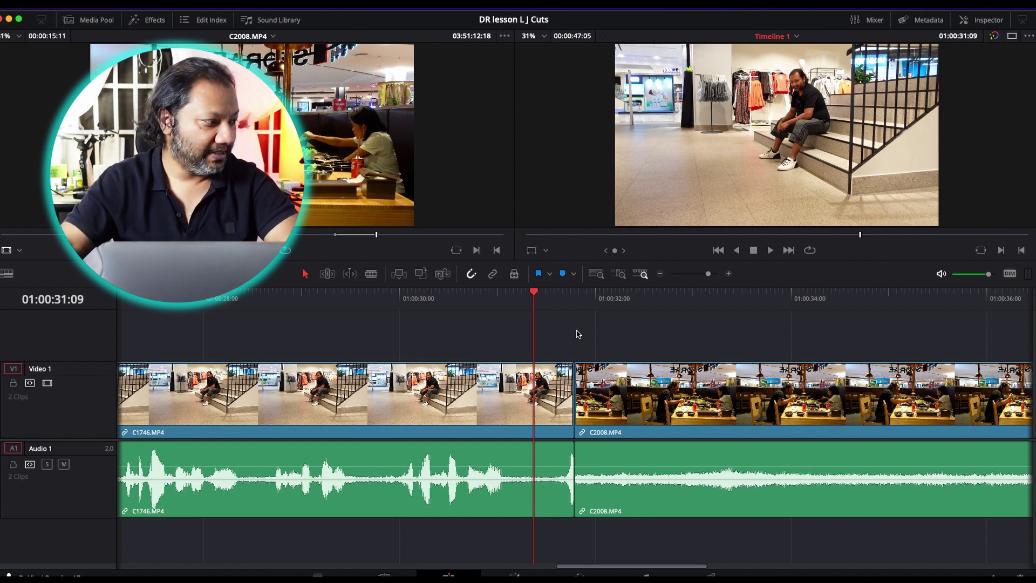
left_click(552, 457)
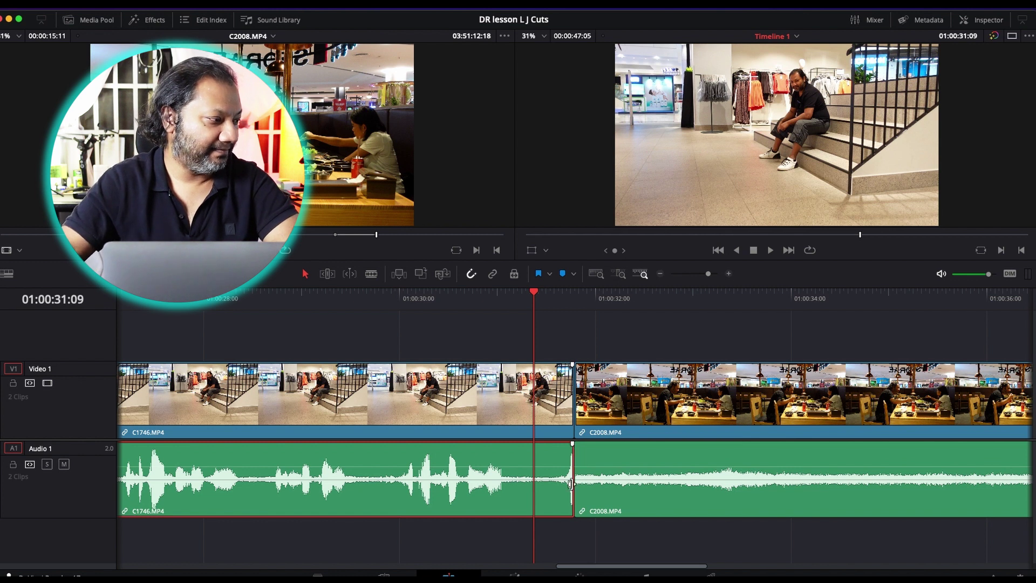
left_click_drag(592, 532, 543, 507)
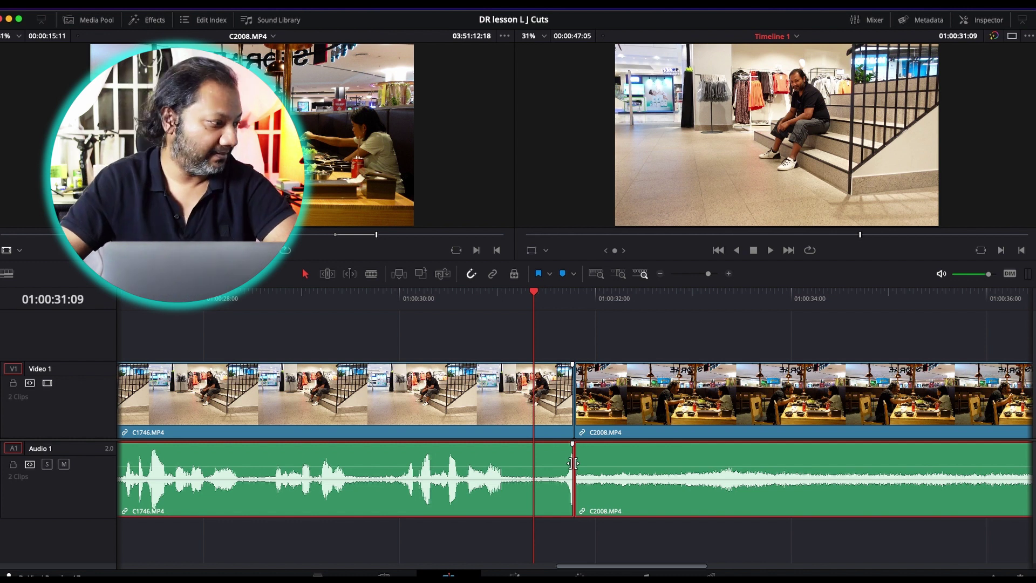
left_click_drag(572, 463, 679, 472)
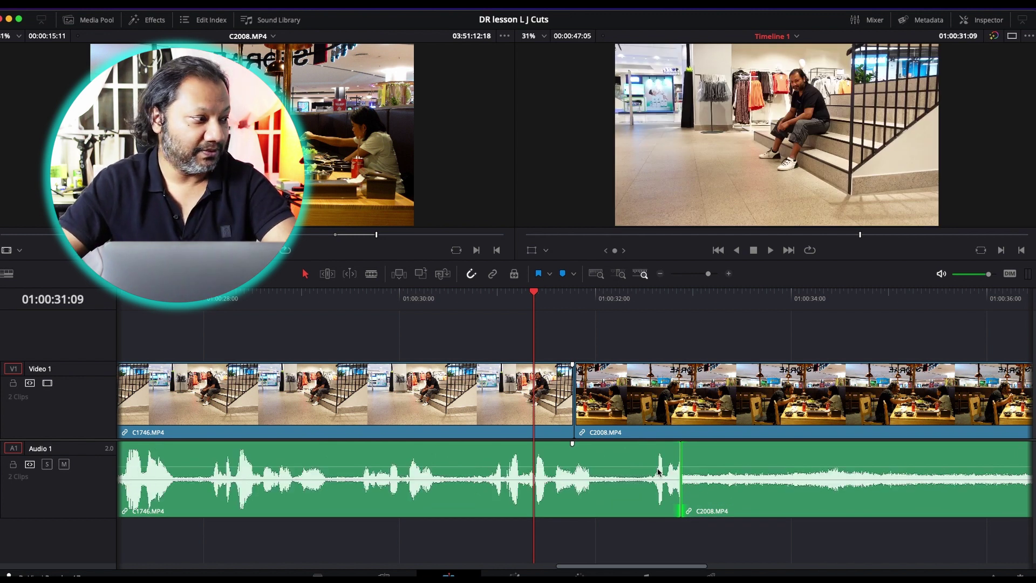
key("super+z")
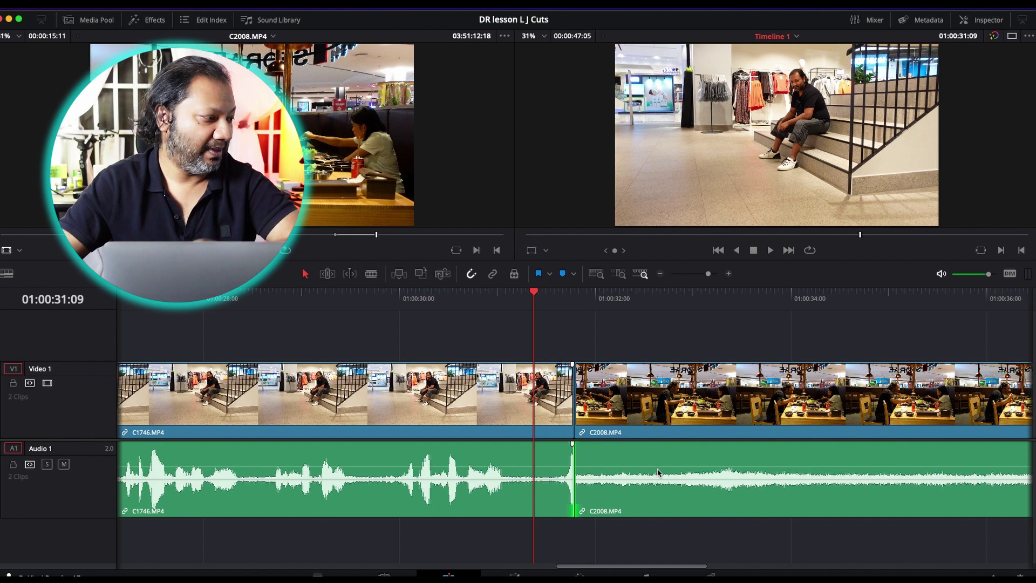
left_click(593, 532)
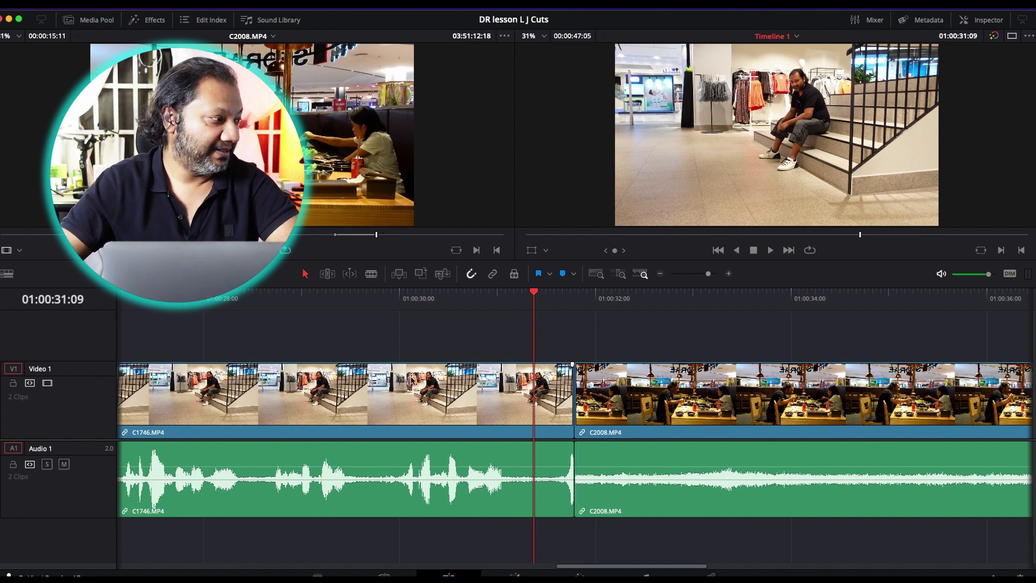
Step: Turn linked selection on and set the clip color of the C1746.MP4 video and audio to Orange
left_click(474, 411)
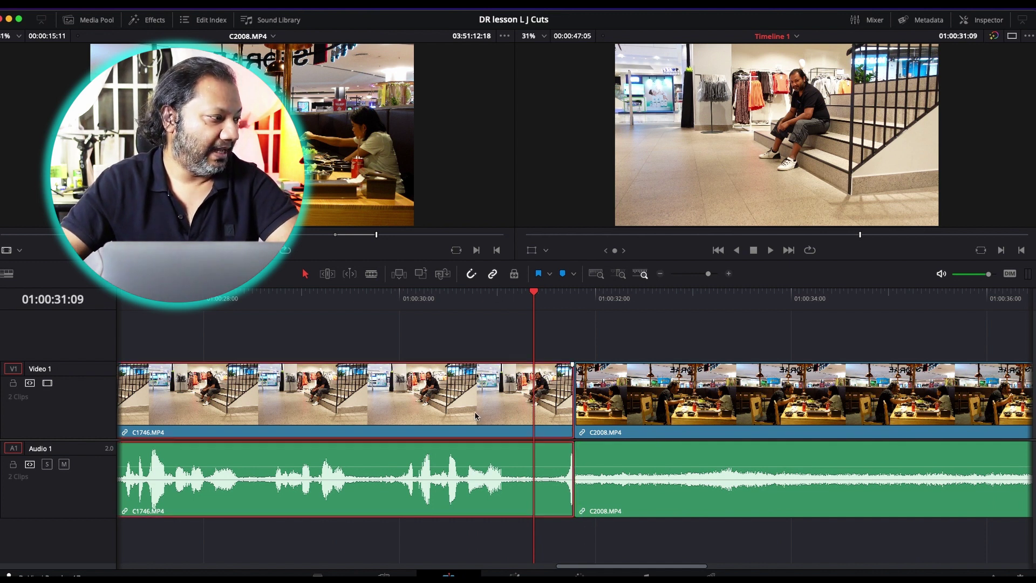
right_click(475, 414)
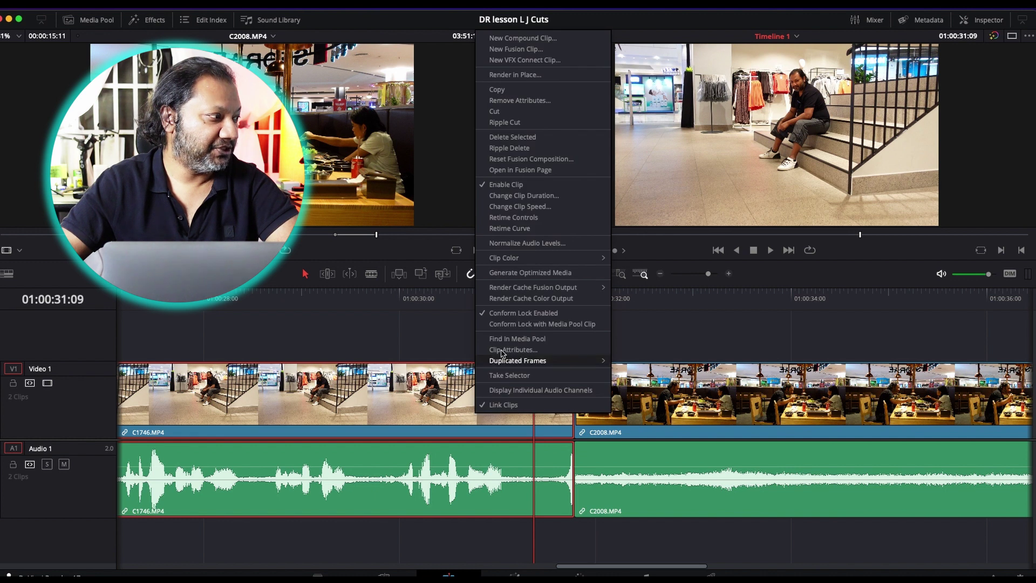
mouse_move(529, 263)
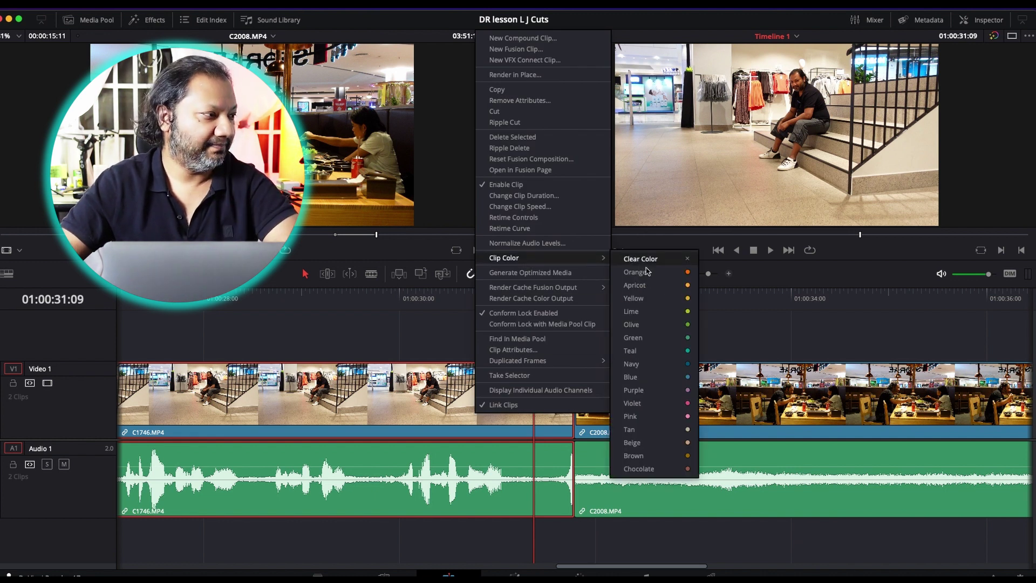
left_click(685, 272)
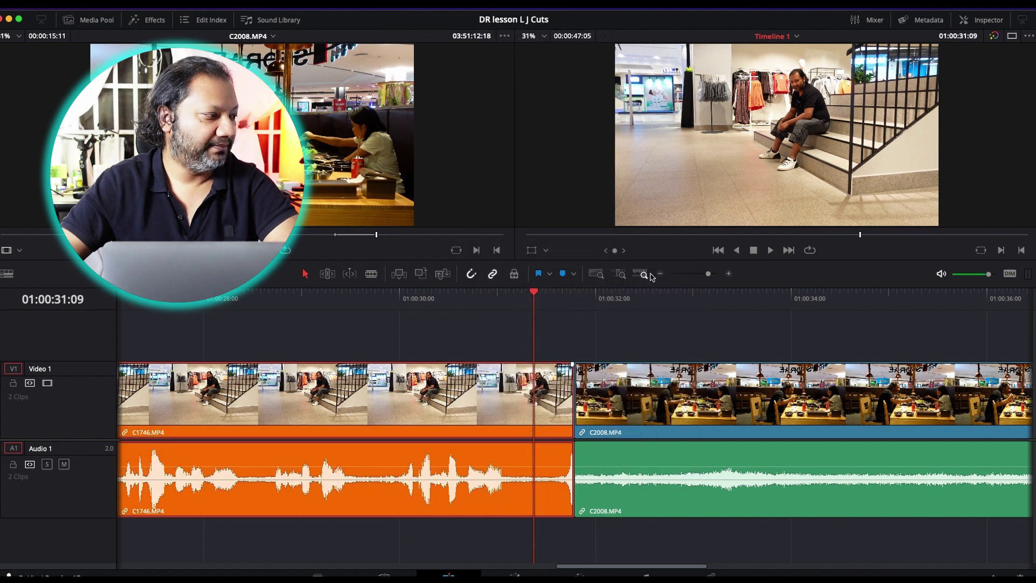
Step: With linked selection off, roll only the audio cut about one second past the video cut as an L cut and play it from 01:00:31:00
left_click(584, 338)
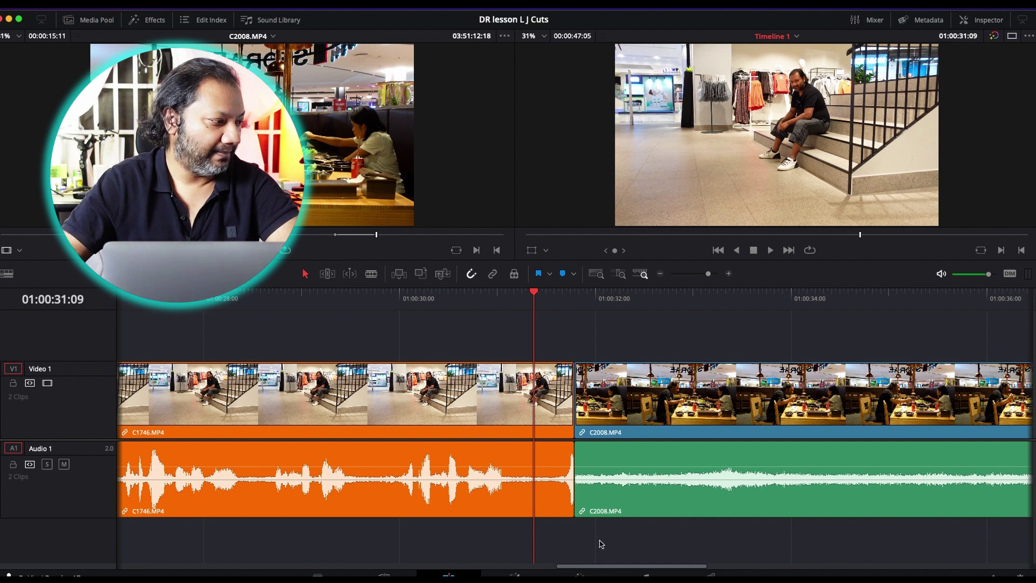
left_click_drag(598, 547, 562, 510)
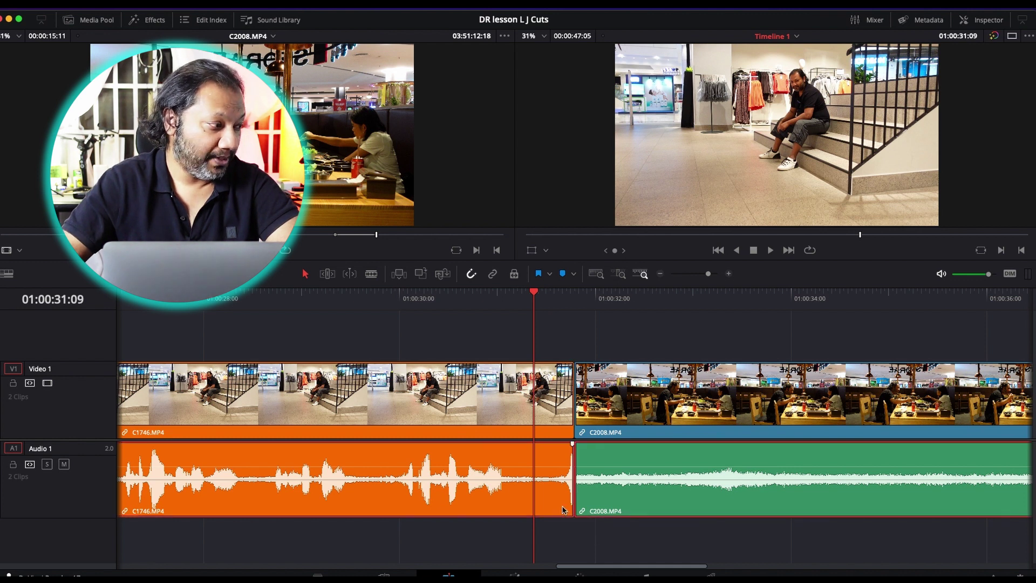
left_click(558, 331)
left_click_drag(585, 554, 547, 505)
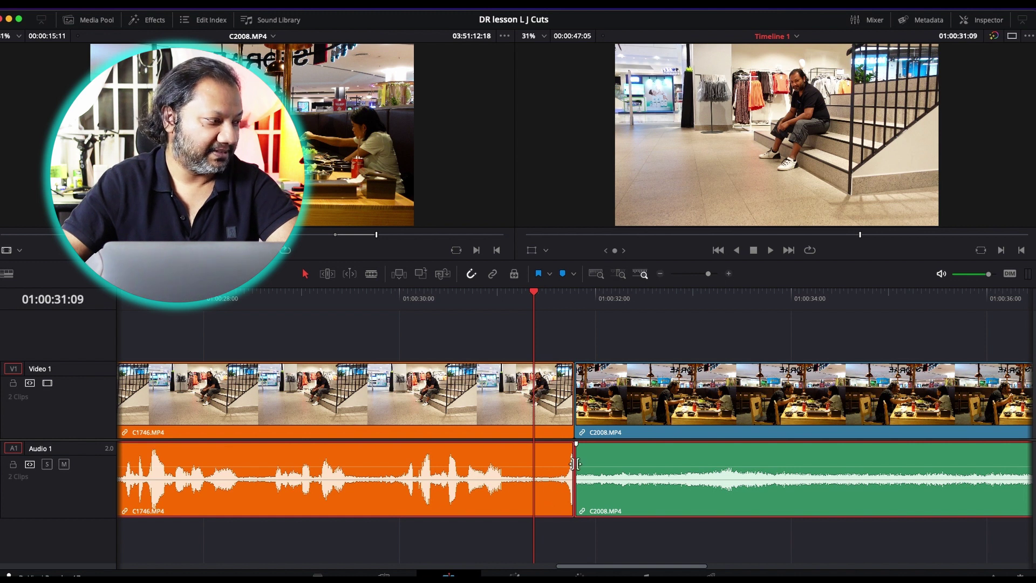
left_click_drag(576, 463, 674, 470)
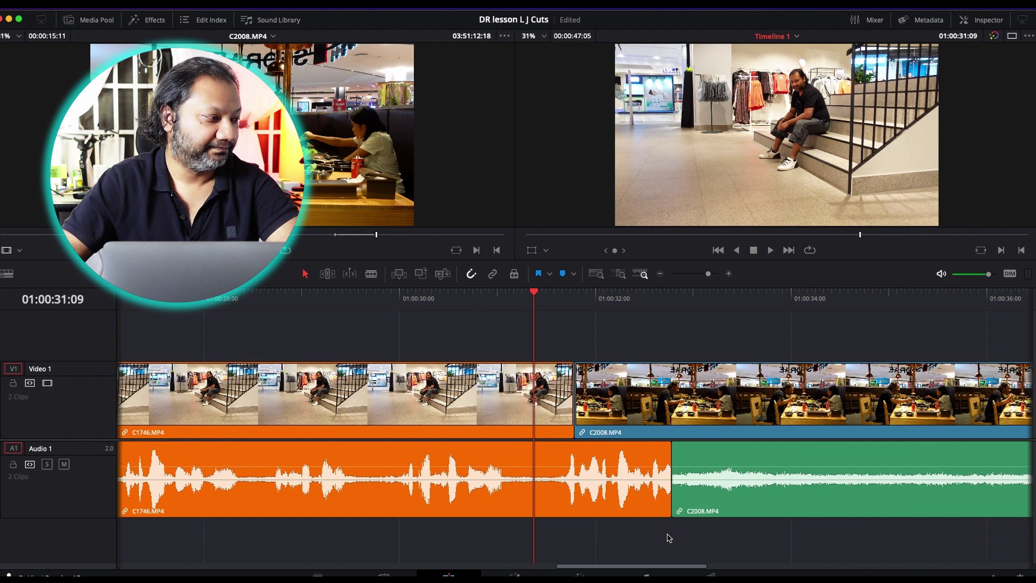
left_click(497, 292)
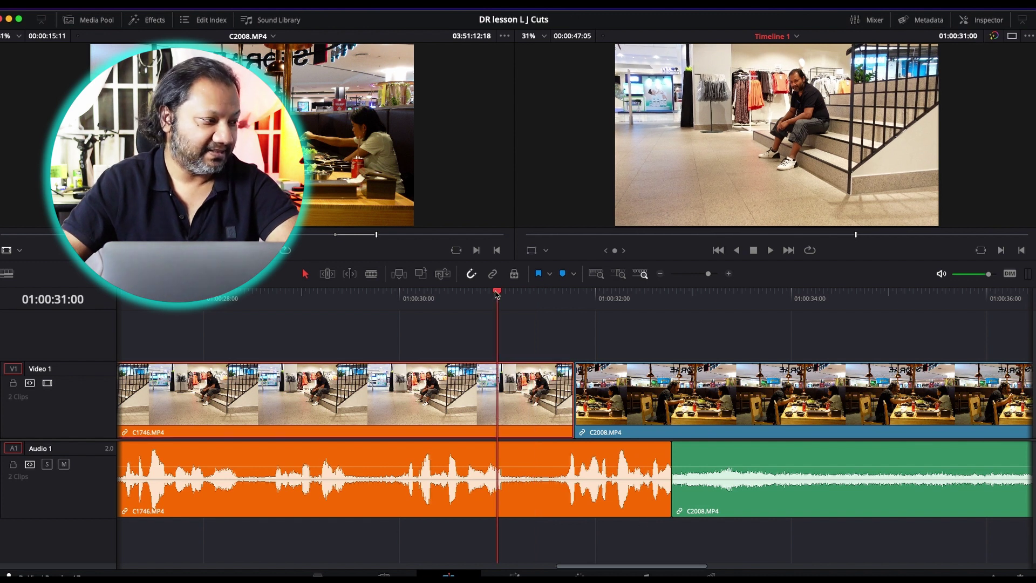
key("space")
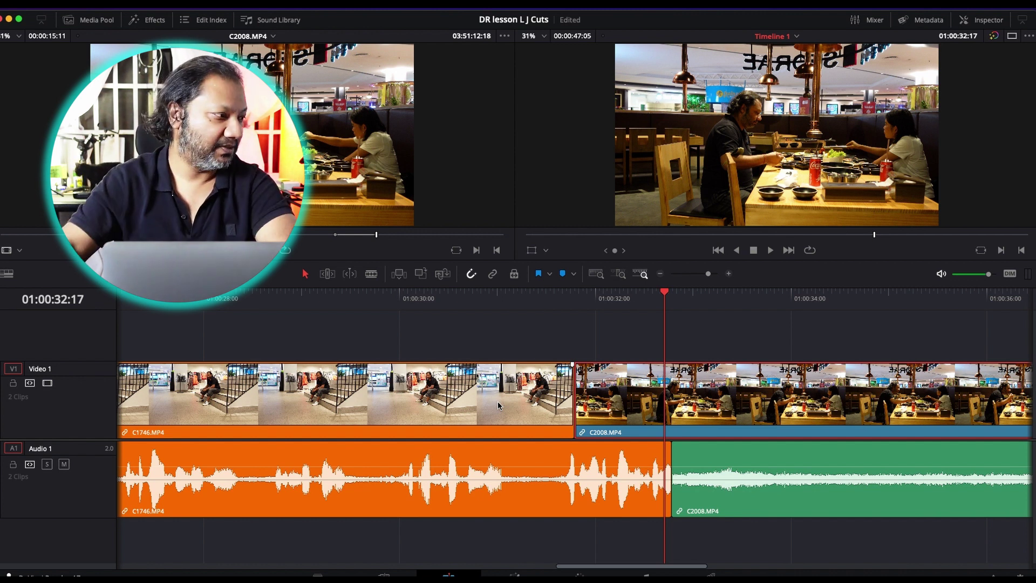
Step: Roll the audio cut back to about one second before the video cut to form a J cut
left_click(714, 548)
left_click_drag(713, 547, 476, 488)
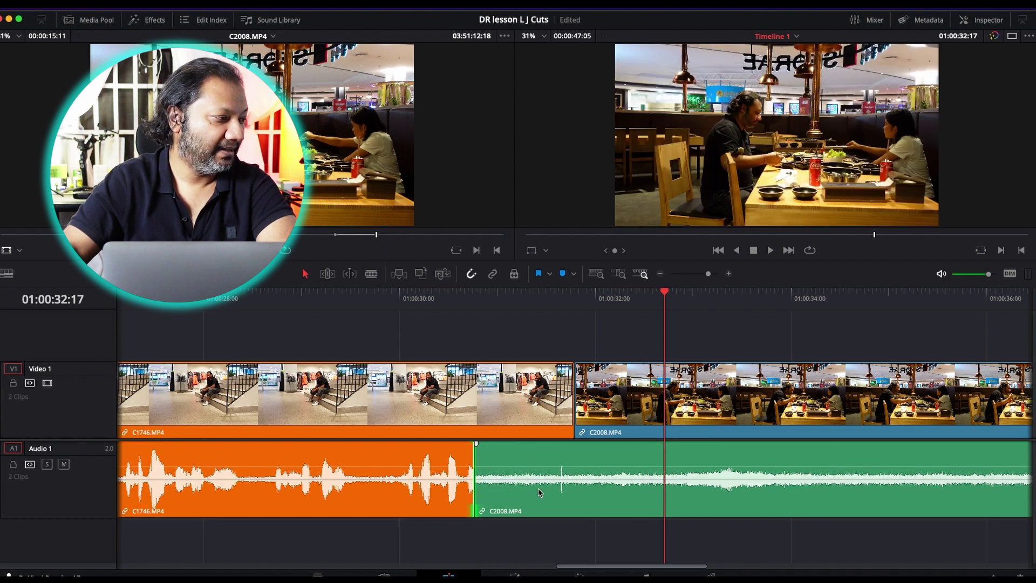